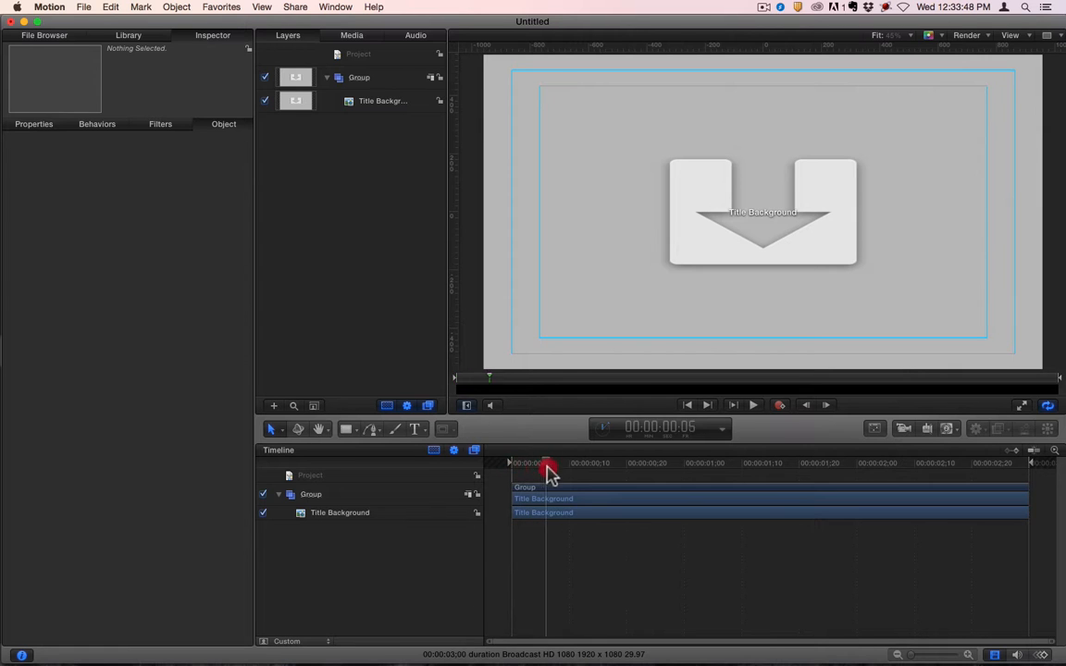
# Scrub through the timeline to preview the title background and return the playhead to the start of the project.
pyautogui.moveTo(547, 468); pyautogui.dragTo(759, 472)
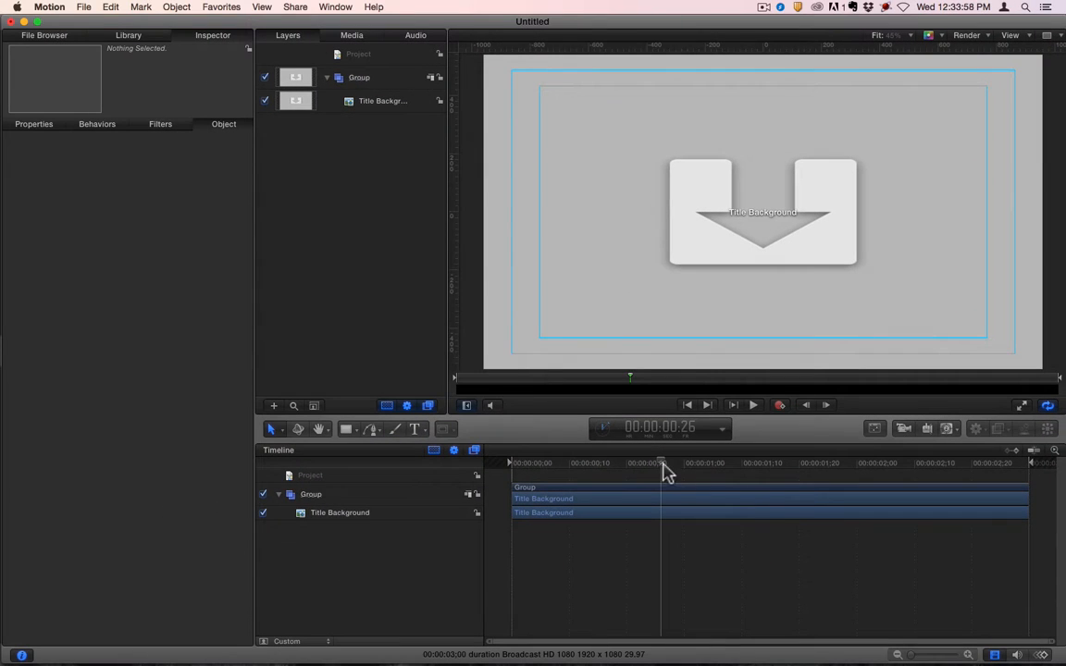
pyautogui.moveTo(666, 472); pyautogui.dragTo(513, 475)
pyautogui.click(129, 37)
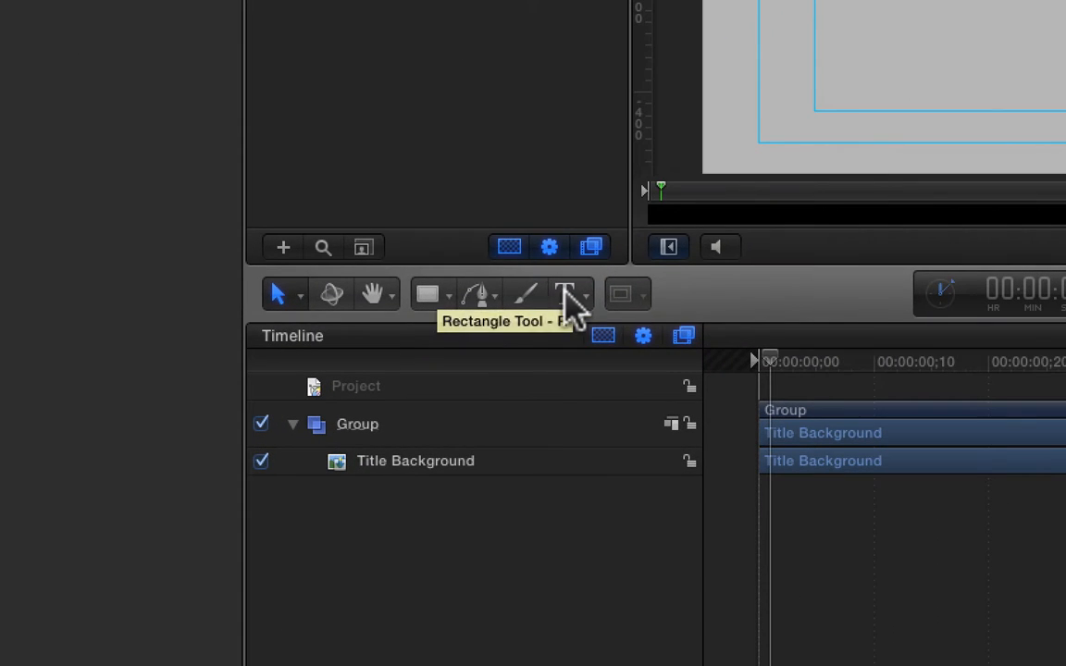
# Add a text object in the lower part of the canvas reading "El Otoño es para la siembra".
pyautogui.click(565, 290)
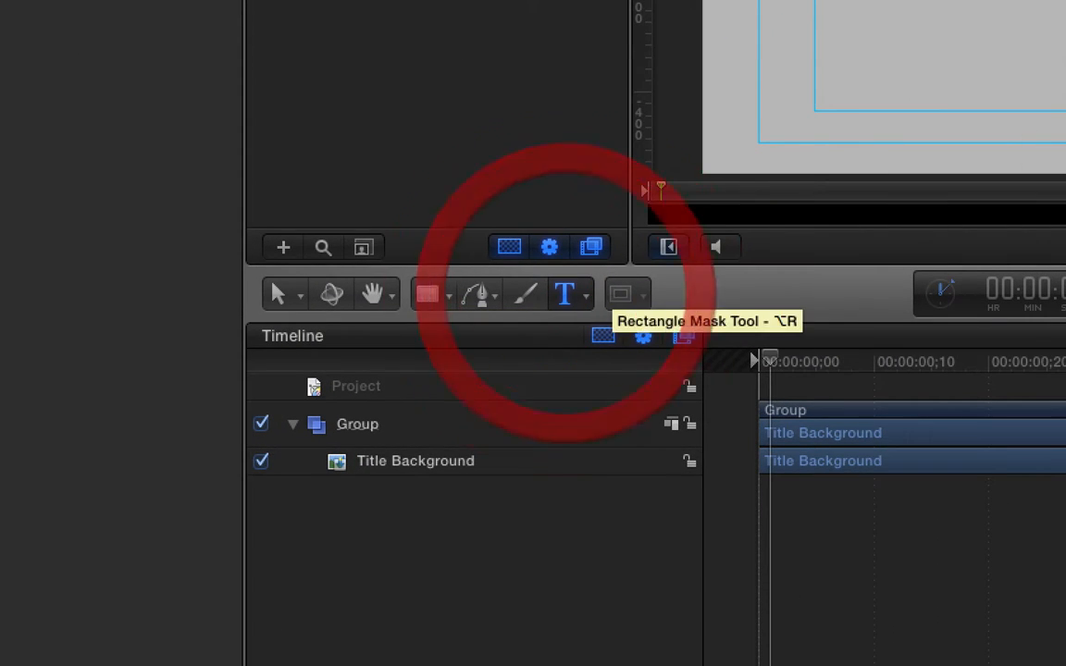
pyautogui.click(934, 0)
pyautogui.write('Fall is')
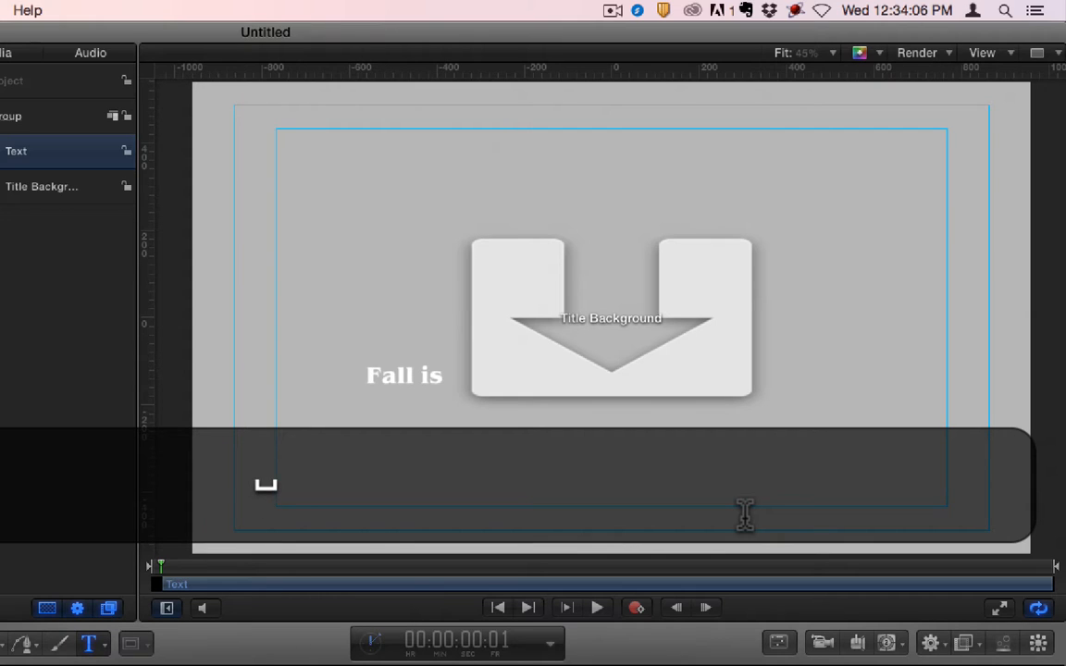
pyautogui.press('super+a')
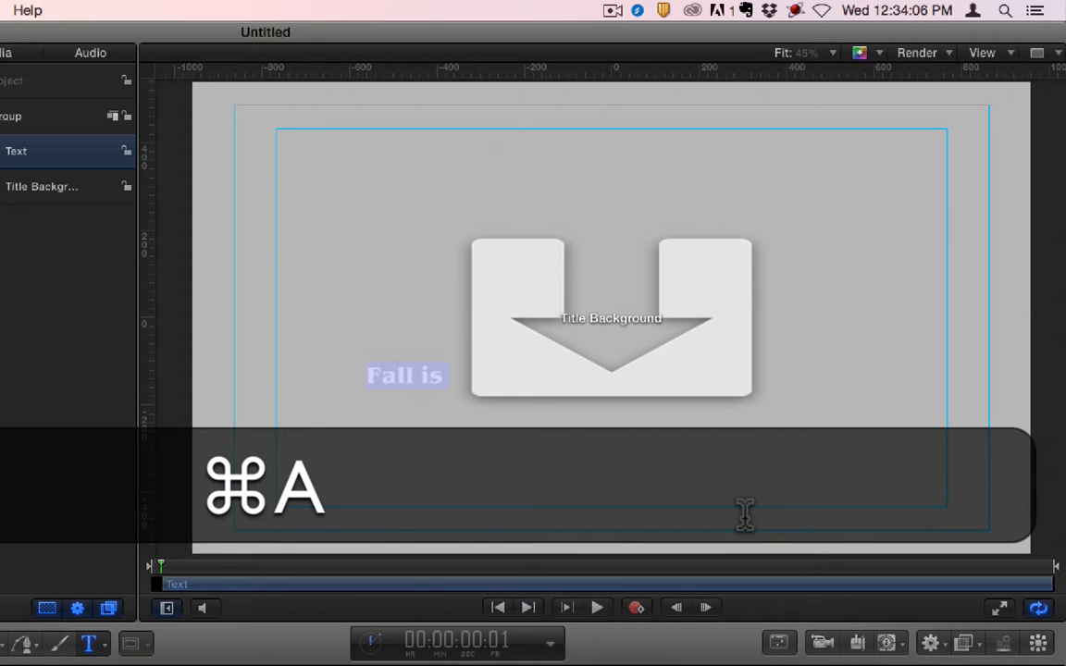
pyautogui.write('El o')
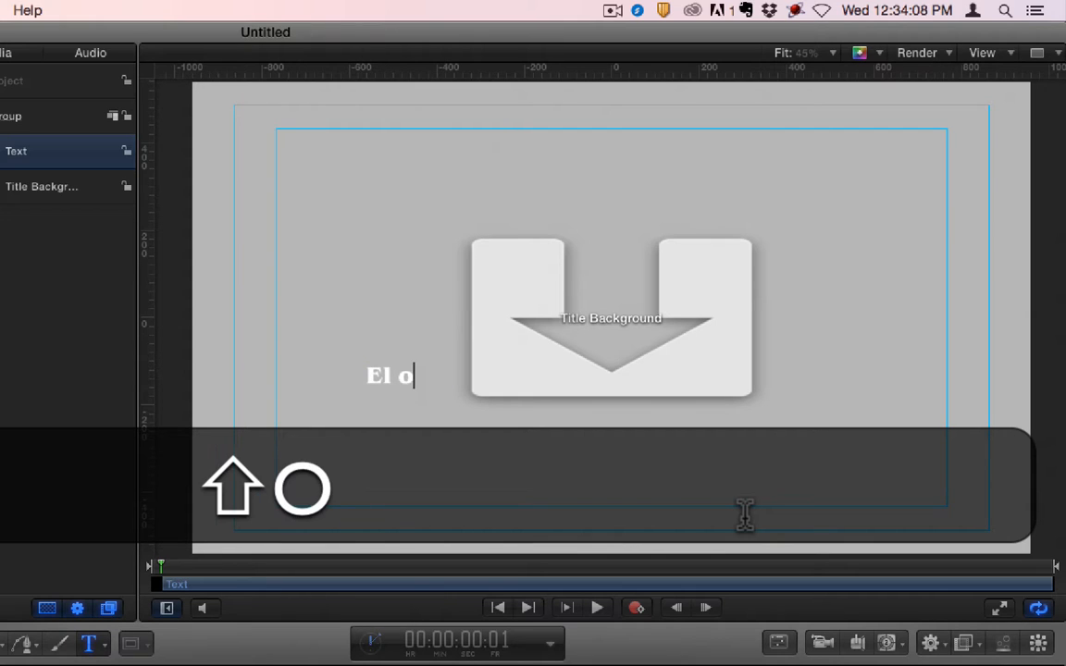
pyautogui.press('BackSpace')
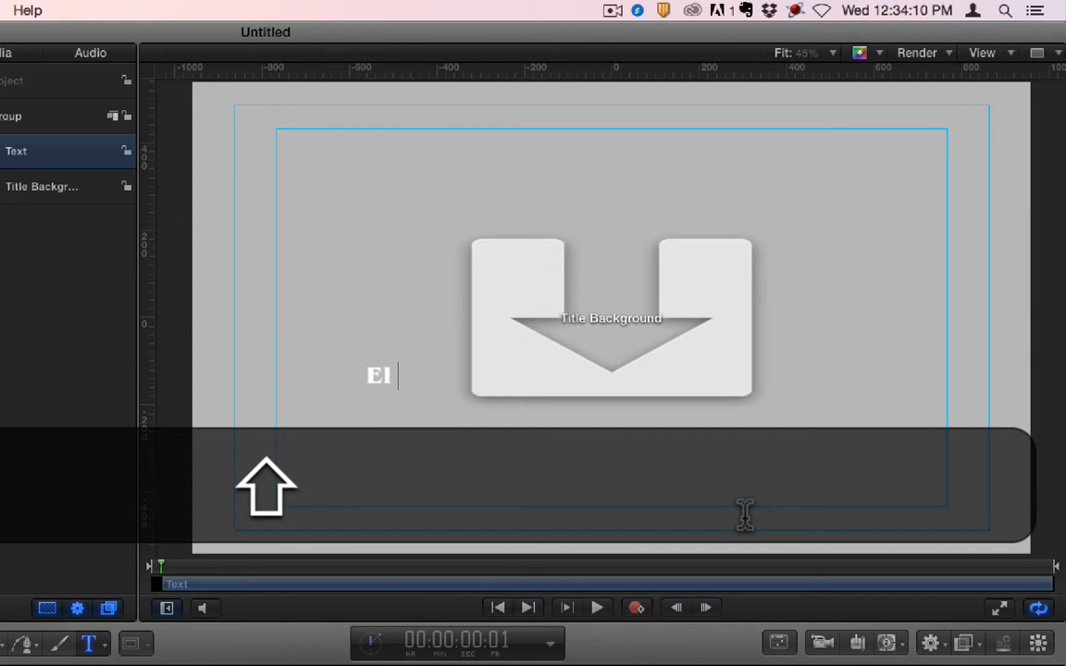
pyautogui.write('Otoño ')
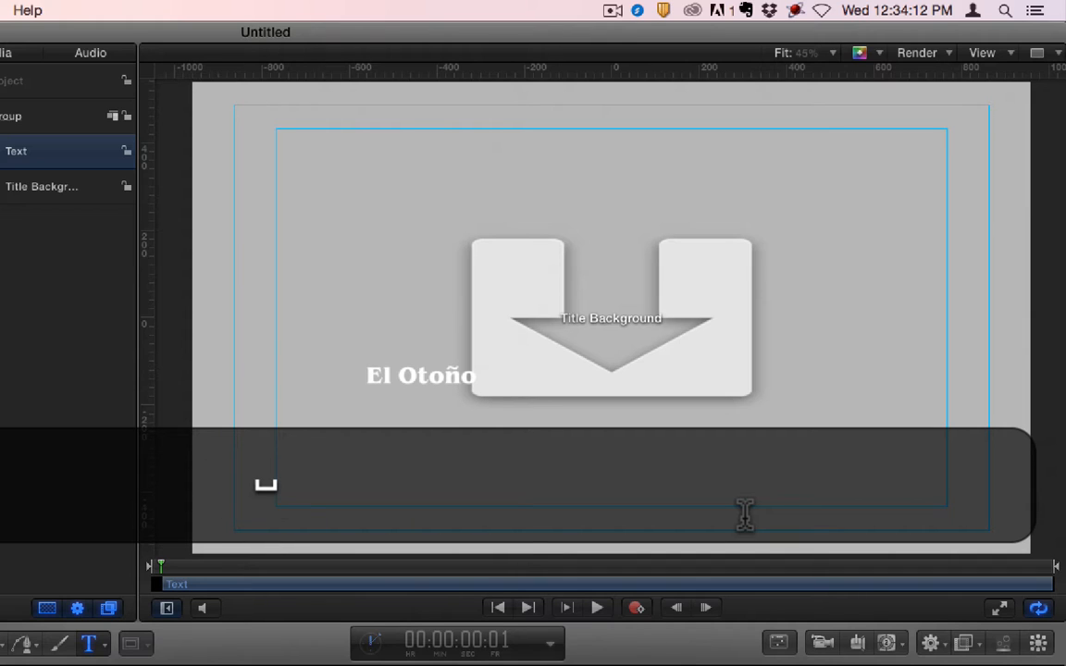
pyautogui.write('es para ')
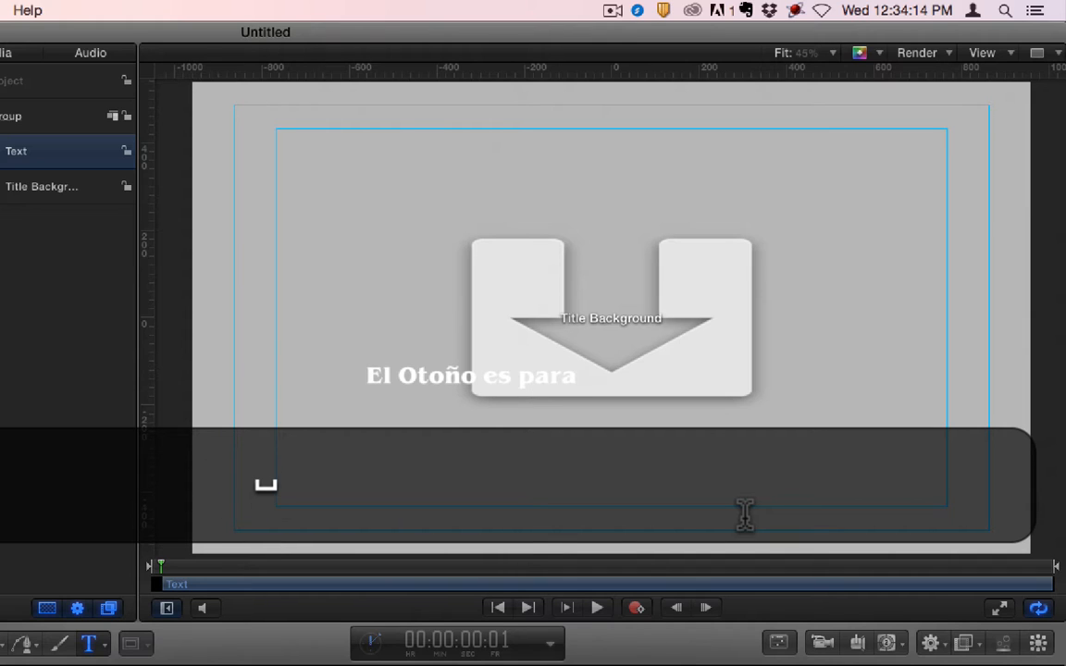
pyautogui.write('la sie')
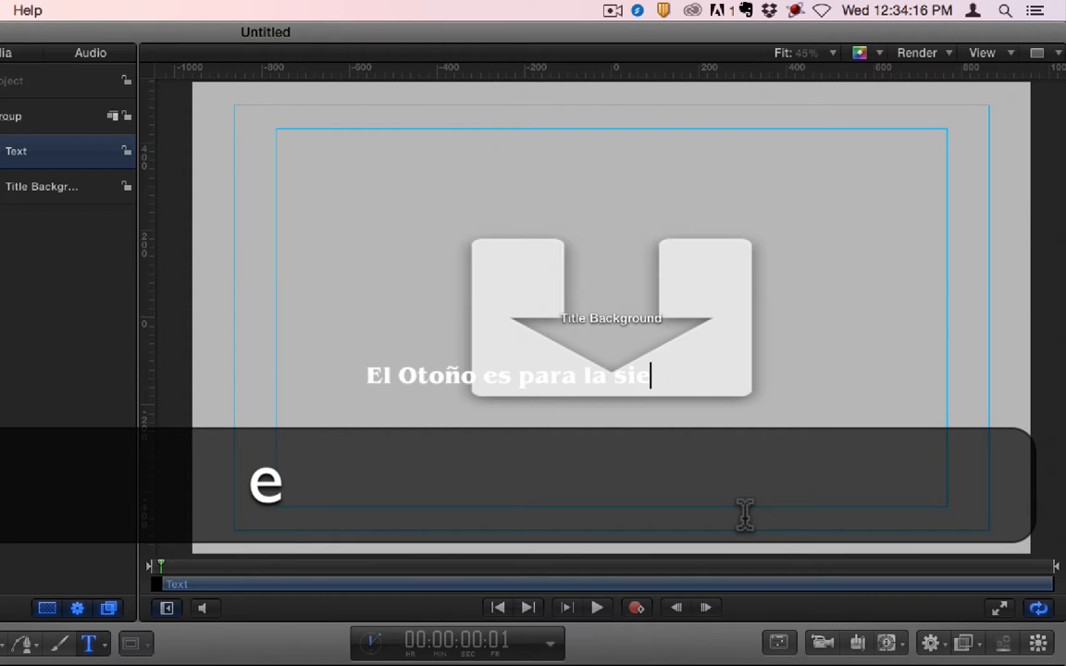
pyautogui.write('mbra')
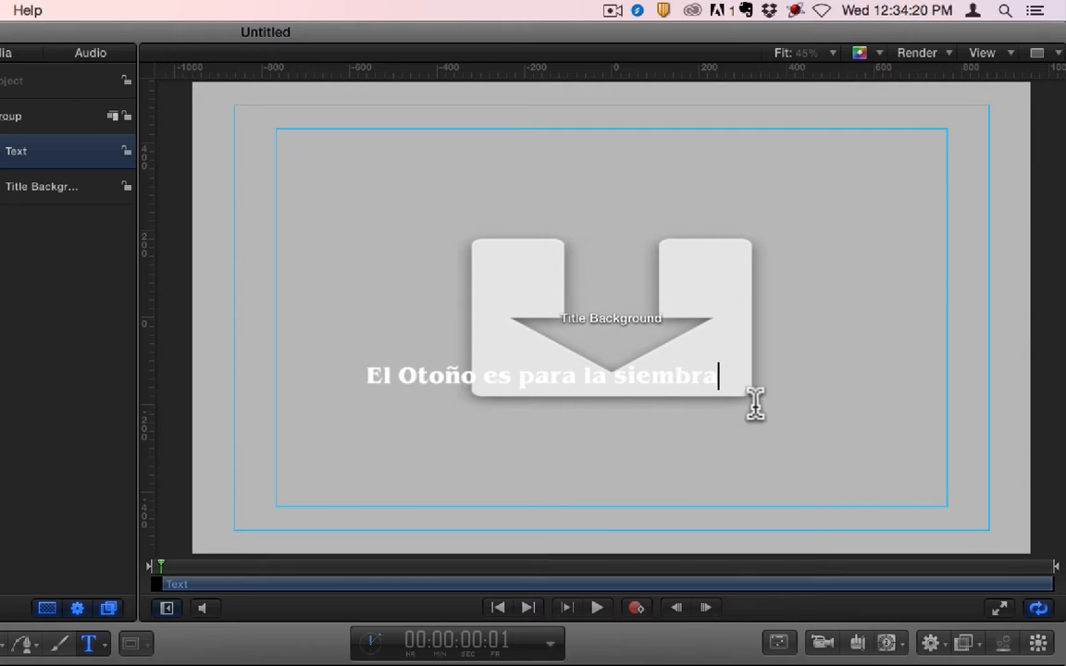
# Set the font size of the whole text line to 81.
pyautogui.moveTo(721, 374); pyautogui.dragTo(354, 370)
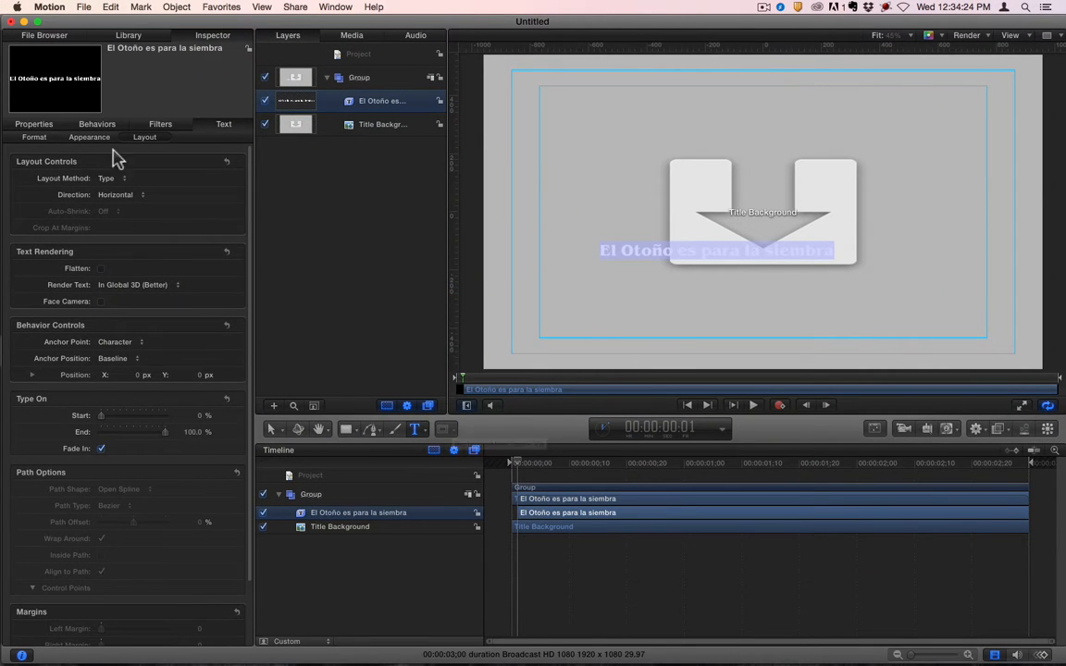
pyautogui.click(35, 126)
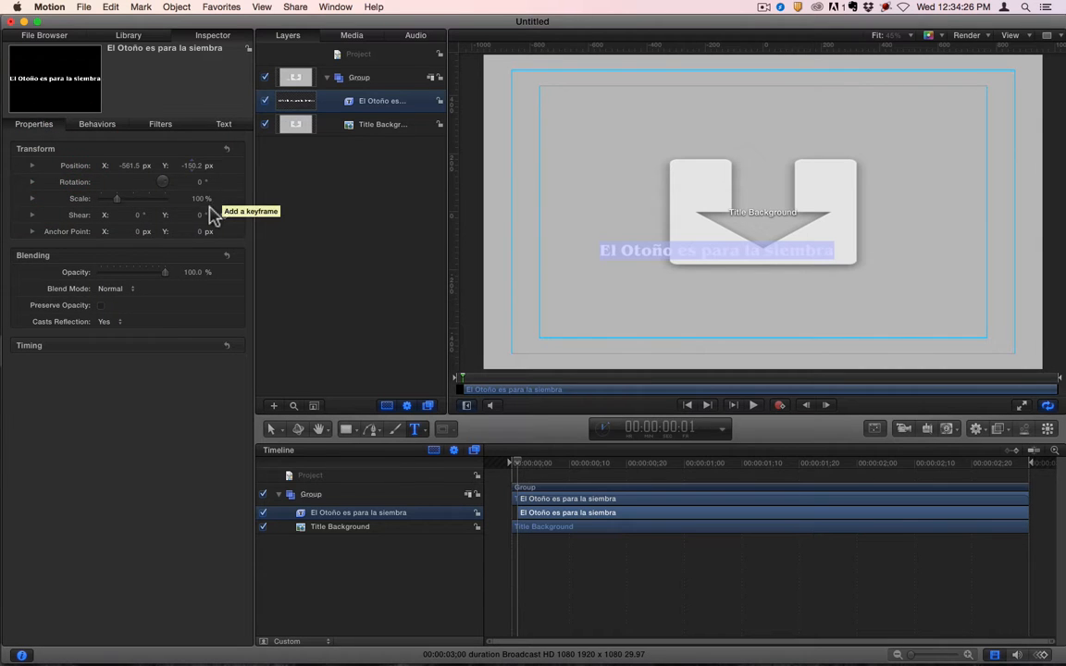
pyautogui.click(225, 132)
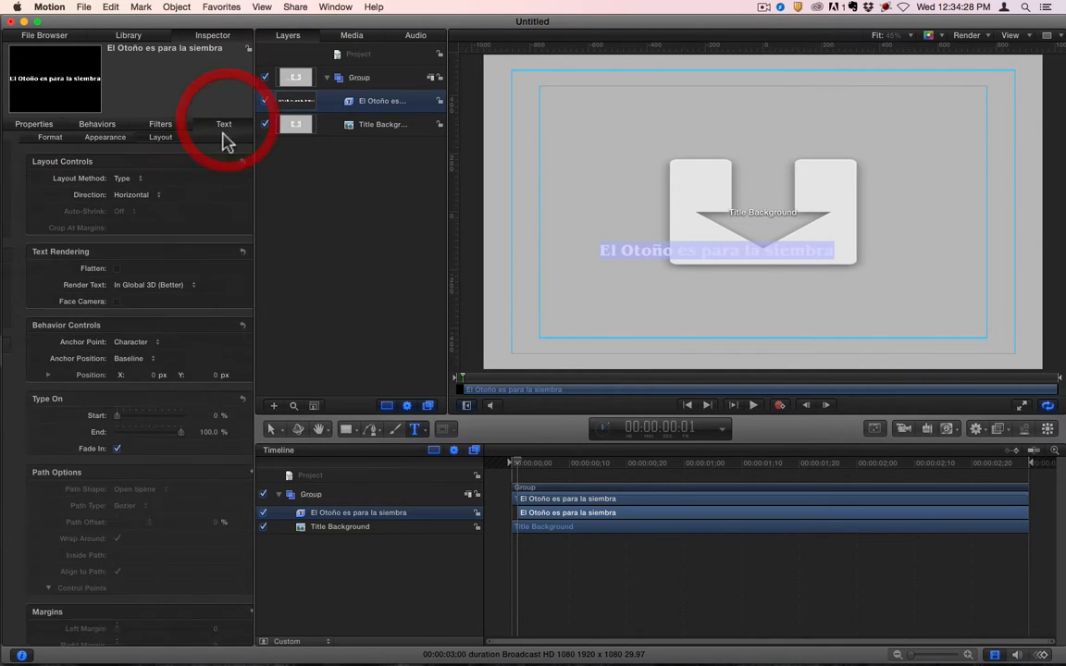
pyautogui.click(34, 137)
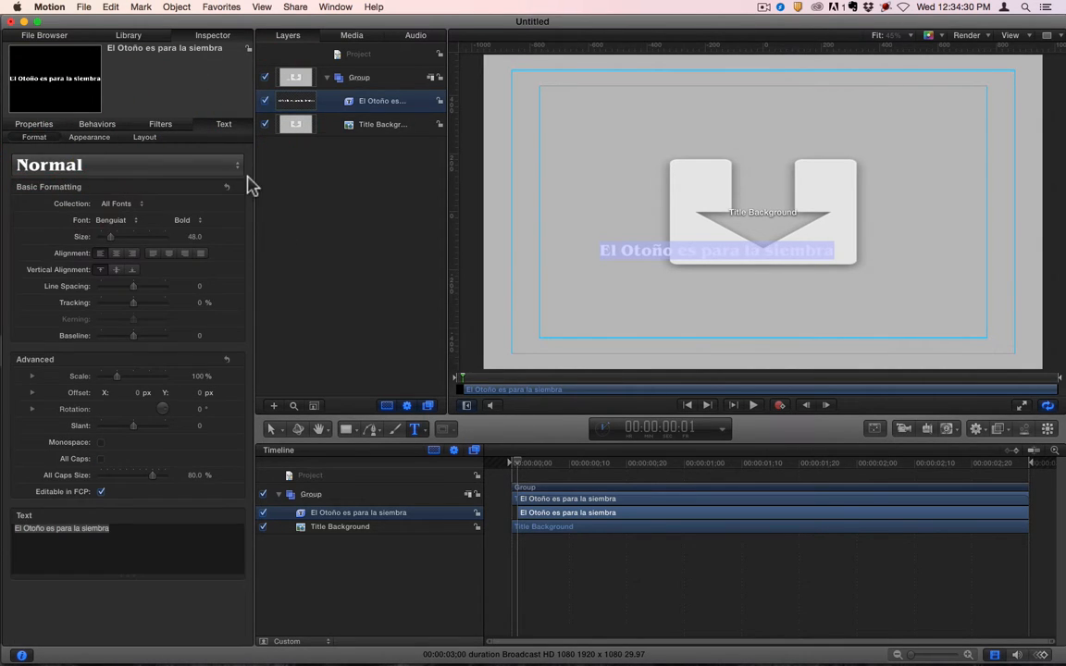
pyautogui.moveTo(197, 239); pyautogui.dragTo(262, 242)
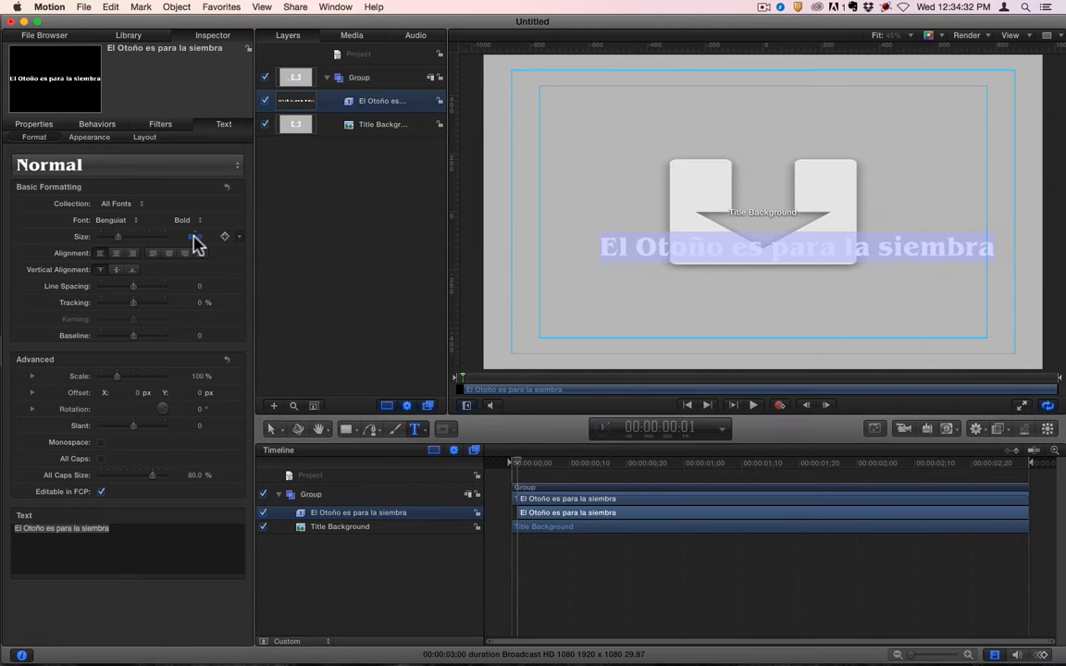
# Move the text object below the arrow graphic, inside the safe zone, to about X -699, Y -285 px.
pyautogui.click(342, 526)
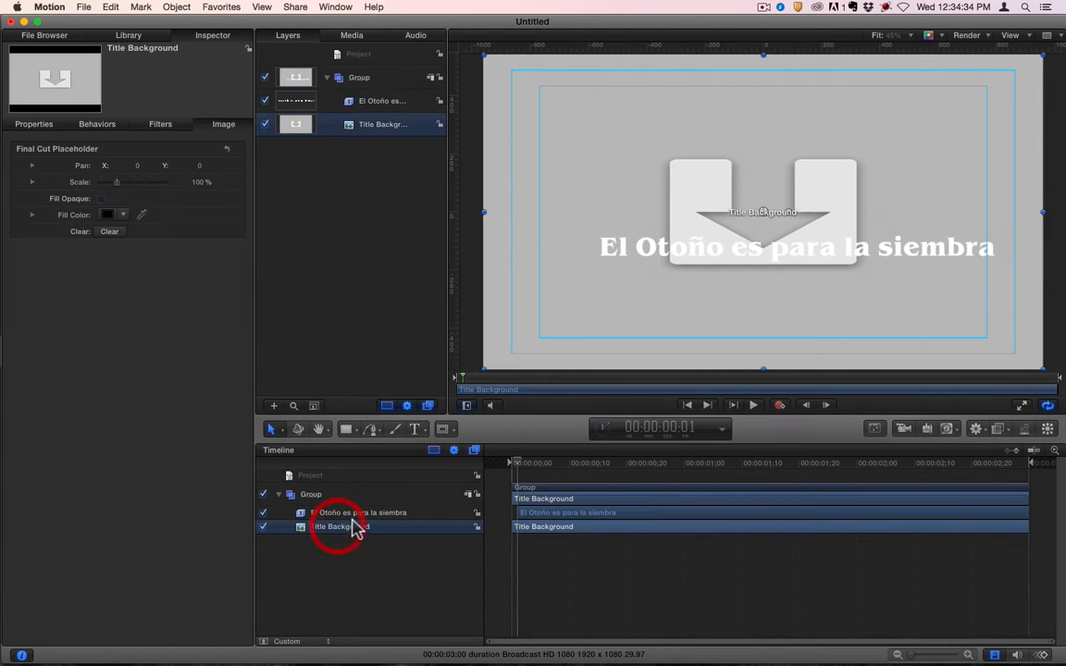
pyautogui.click(314, 514)
pyautogui.moveTo(858, 266); pyautogui.dragTo(817, 288)
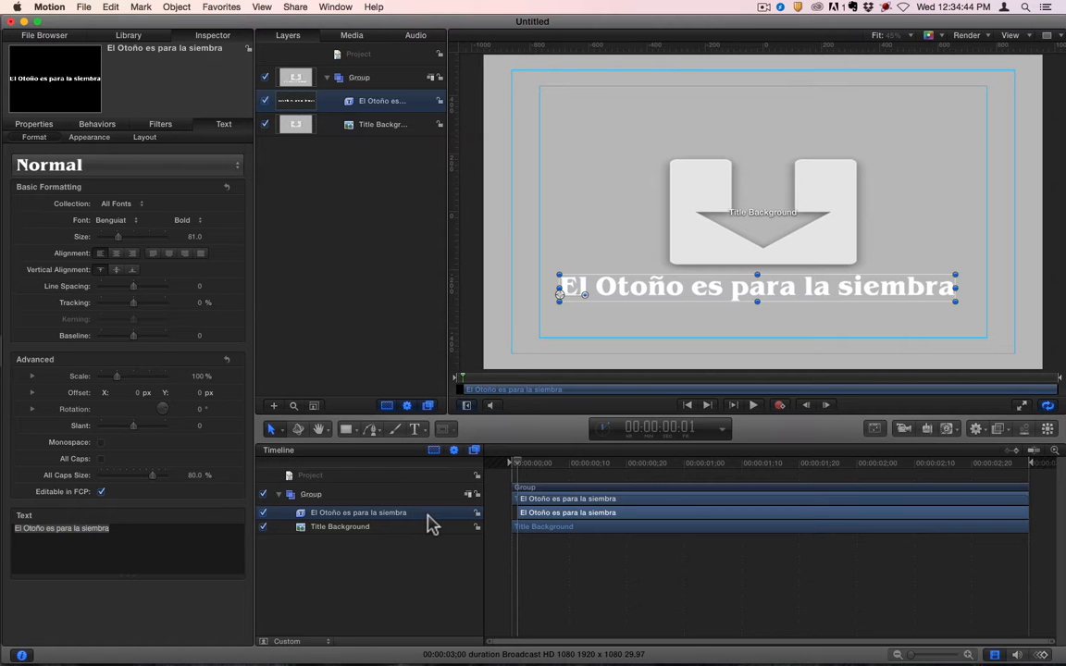
# Change the text's layout method to Path.
pyautogui.click(144, 138)
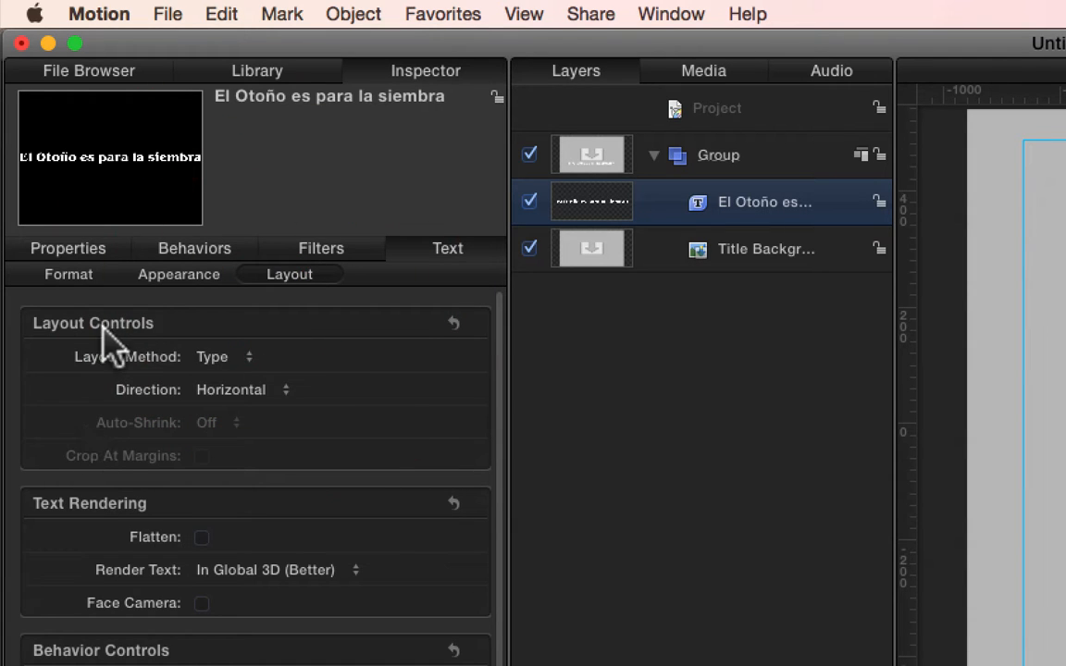
pyautogui.click(218, 355)
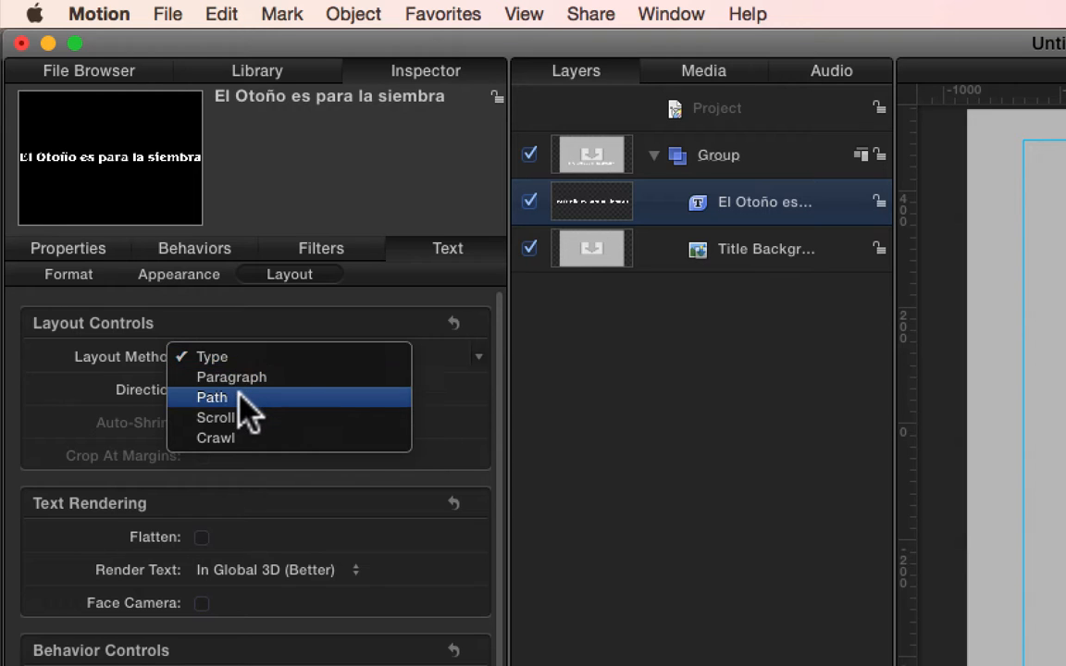
pyautogui.click(240, 397)
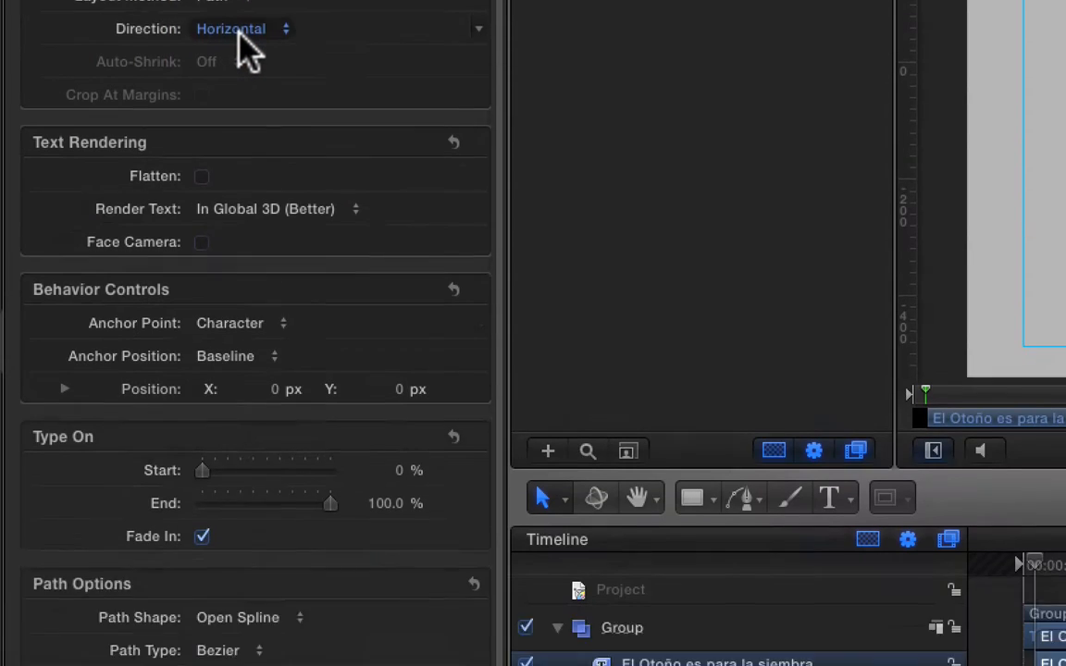
# Try shifting the path's first control point to X -782.7 px and raising its Y, and undo both changes.
pyautogui.scroll(-5, 91, 429)
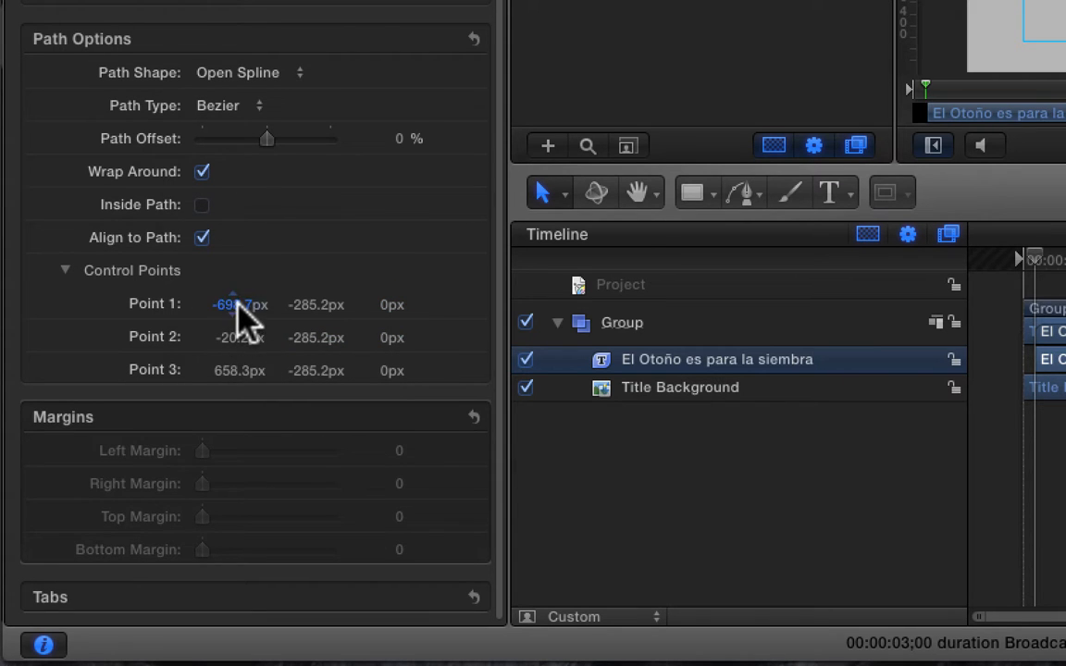
pyautogui.moveTo(232, 304); pyautogui.dragTo(232, 352)
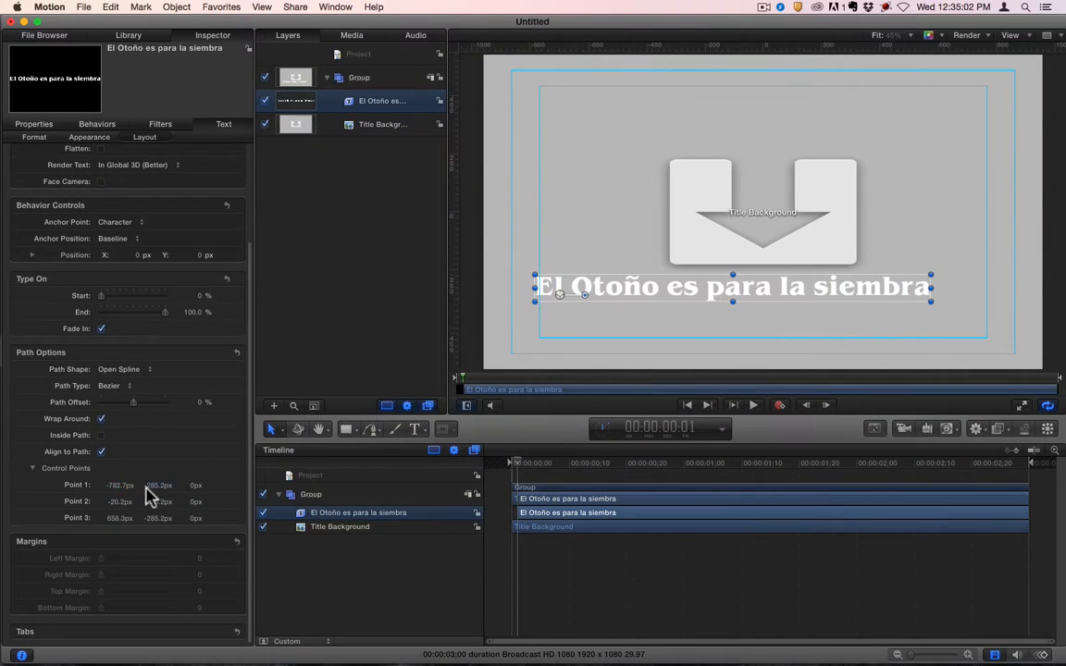
pyautogui.moveTo(310, 304); pyautogui.dragTo(310, 269)
pyautogui.moveTo(155, 485); pyautogui.dragTo(153, 492)
pyautogui.press('super+z')
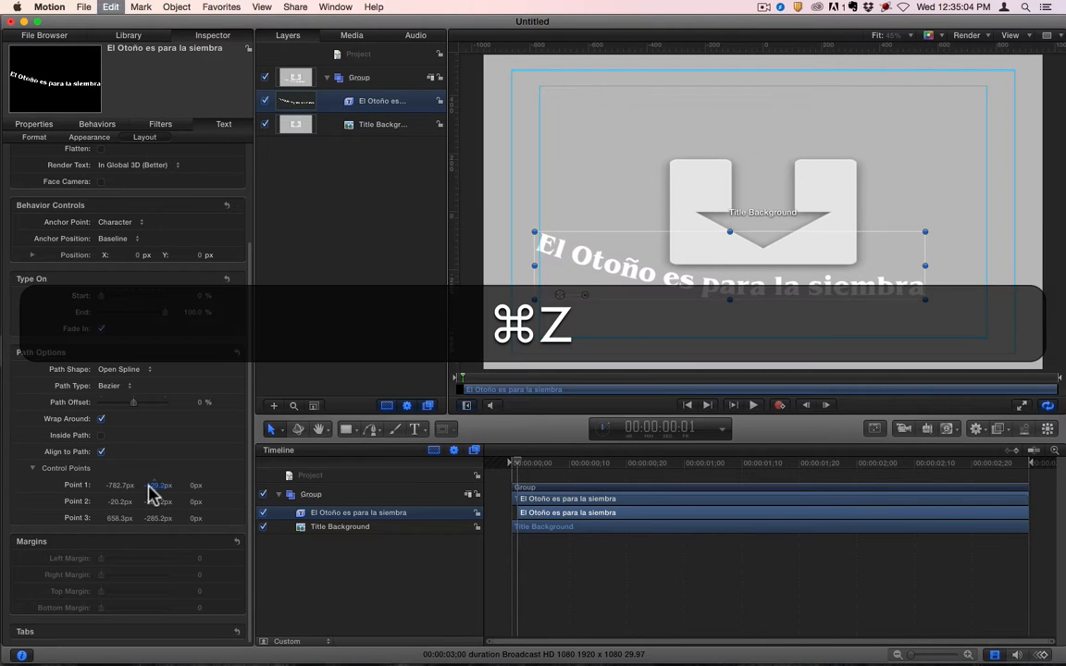
pyautogui.press('super+z')
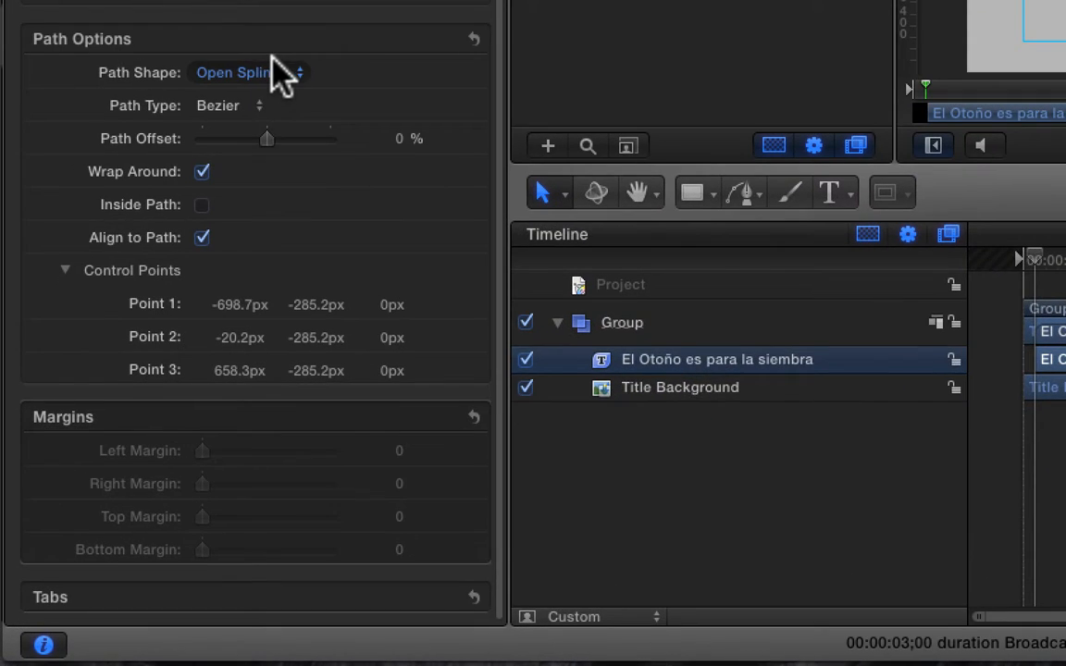
# Set the text's path shape to Geometry.
pyautogui.click(176, 281)
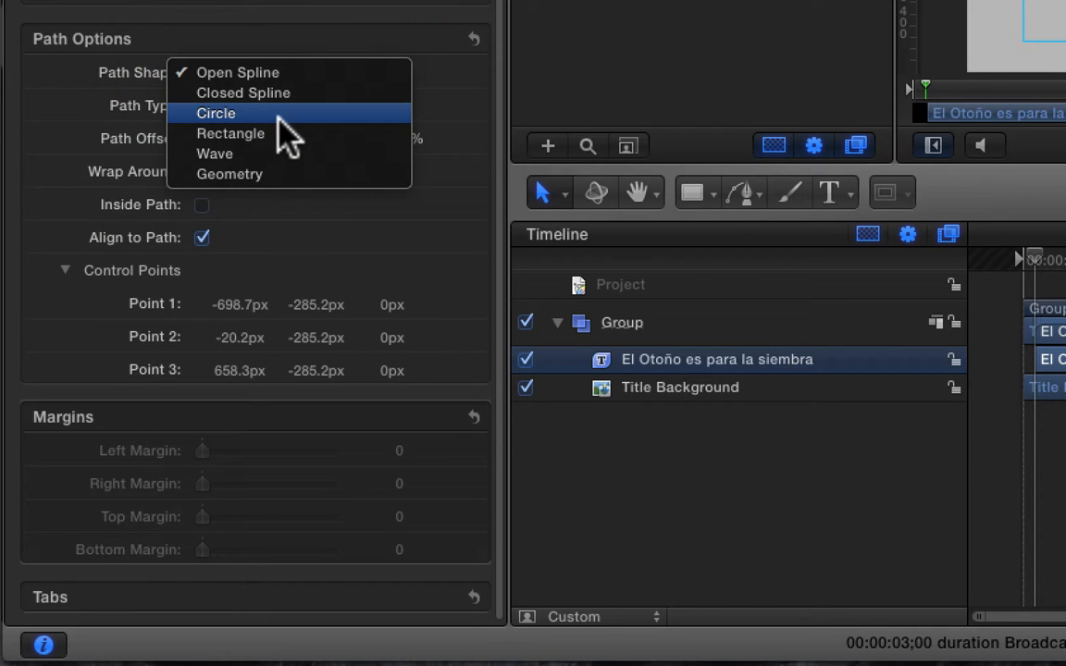
pyautogui.click(248, 176)
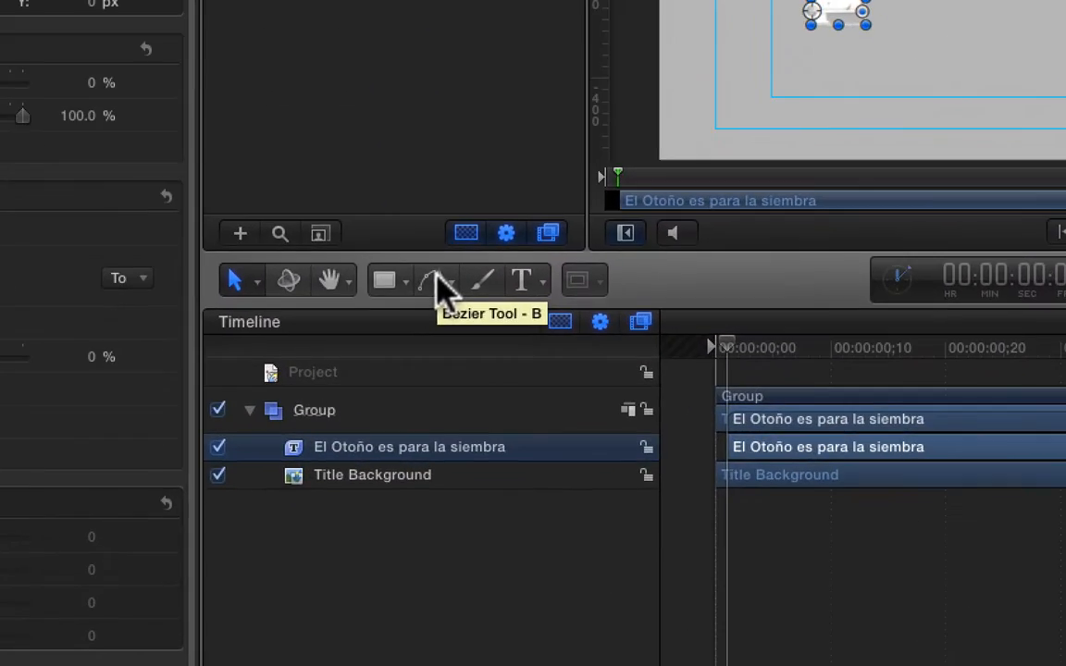
# Draw an open nine-point Bezier shape from outside the left edge of the canvas, looping once around and ending at the lower right of the frame.
pyautogui.click(435, 280)
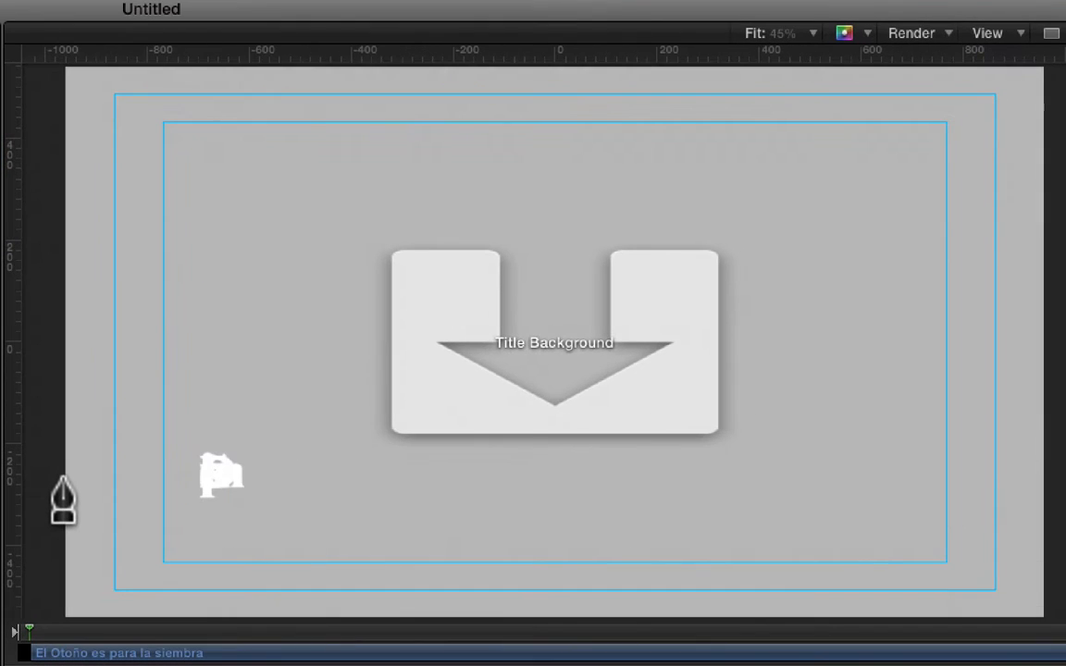
pyautogui.click(481, 299)
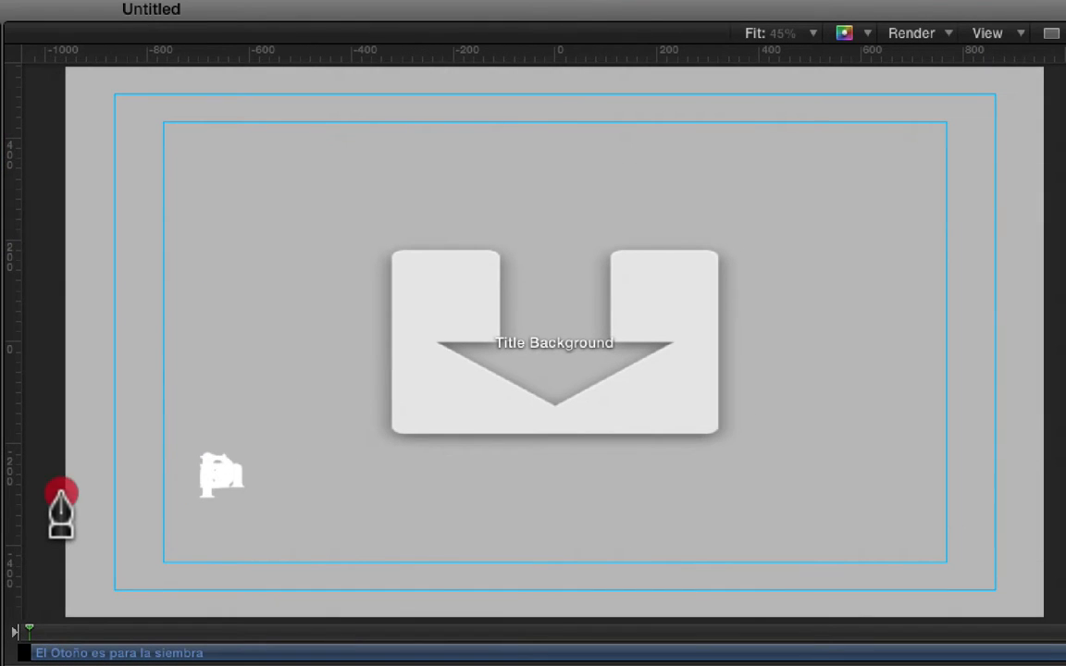
pyautogui.click(296, 496)
pyautogui.click(469, 366)
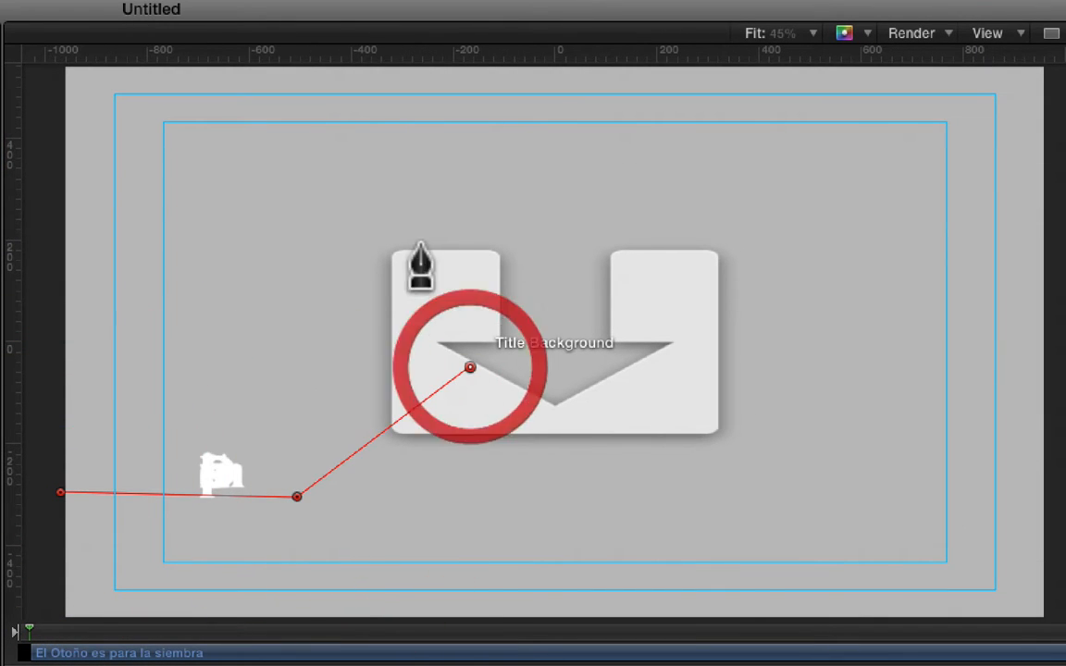
pyautogui.click(299, 198)
pyautogui.click(116, 315)
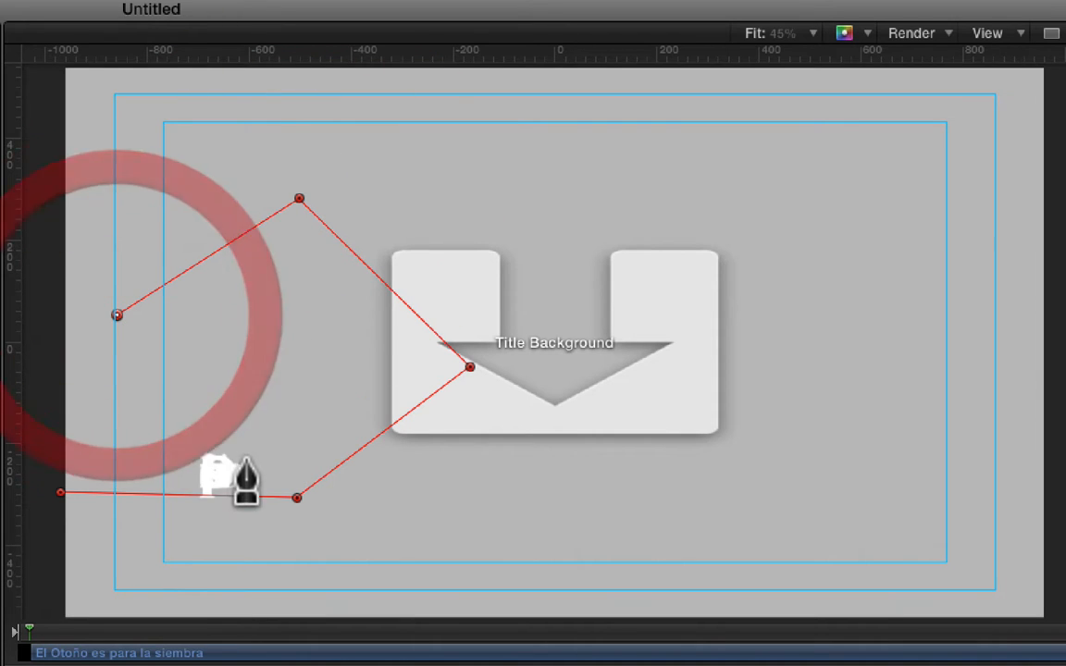
pyautogui.click(211, 496)
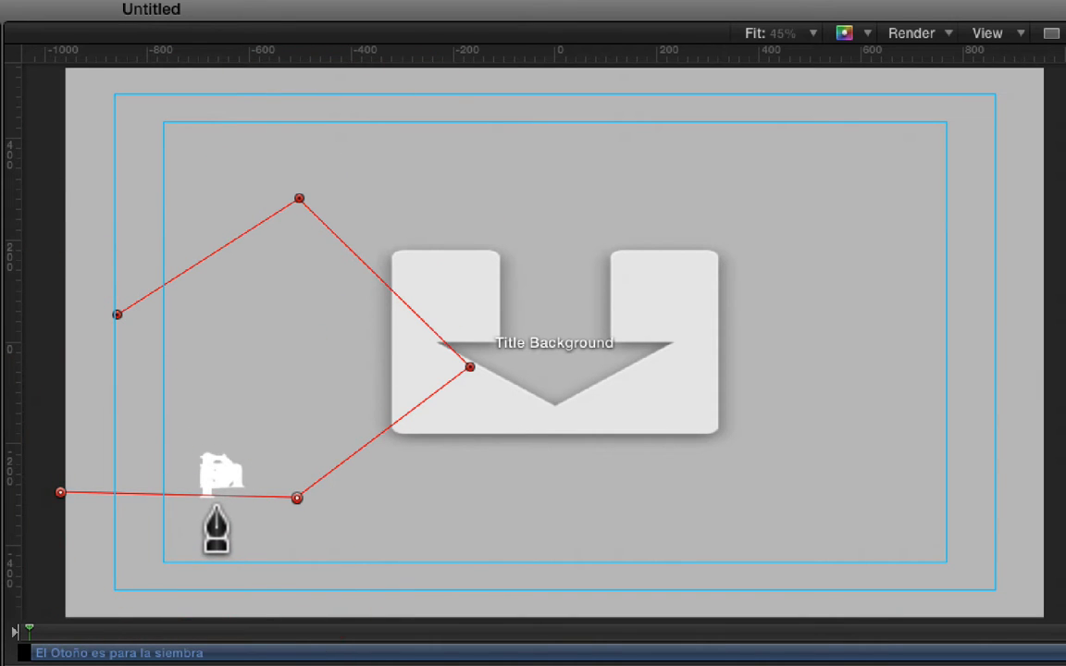
pyautogui.click(214, 506)
pyautogui.click(473, 526)
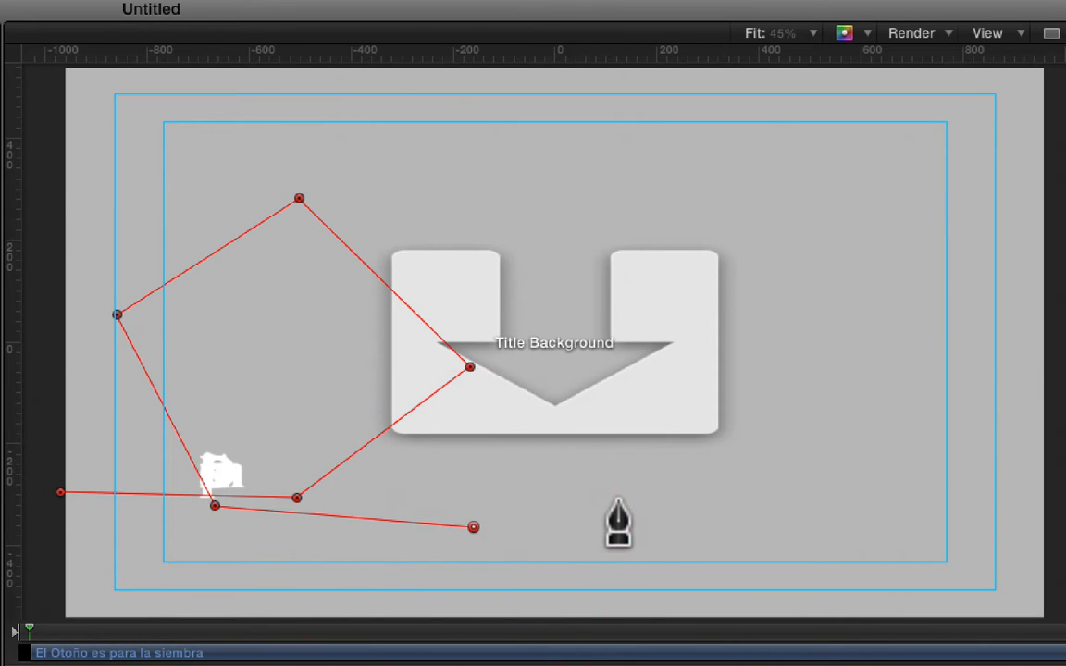
pyautogui.click(727, 500)
pyautogui.click(889, 414)
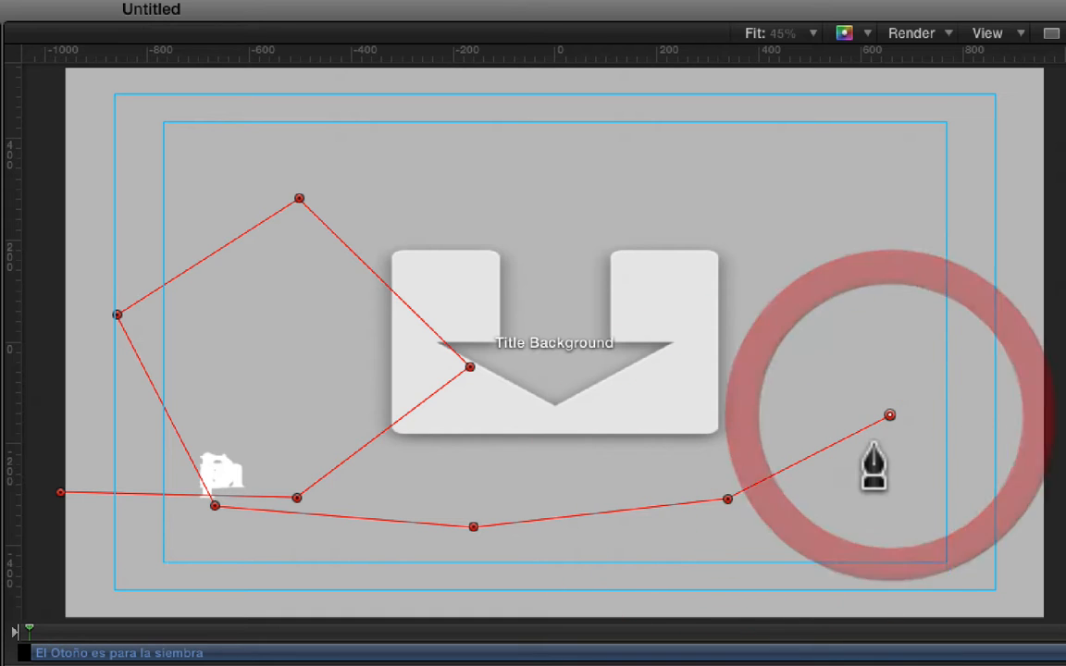
pyautogui.click(889, 416)
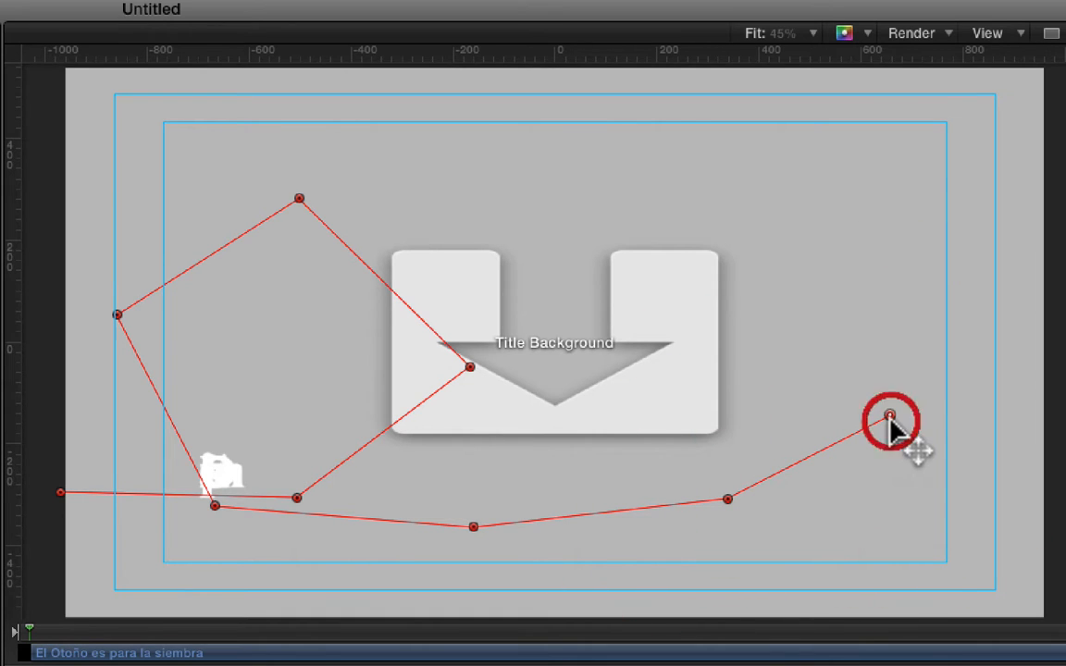
# Select all control points of the open Bezier path and make them Smooth.
pyautogui.press('super+a')
pyautogui.rightClick(890, 416)
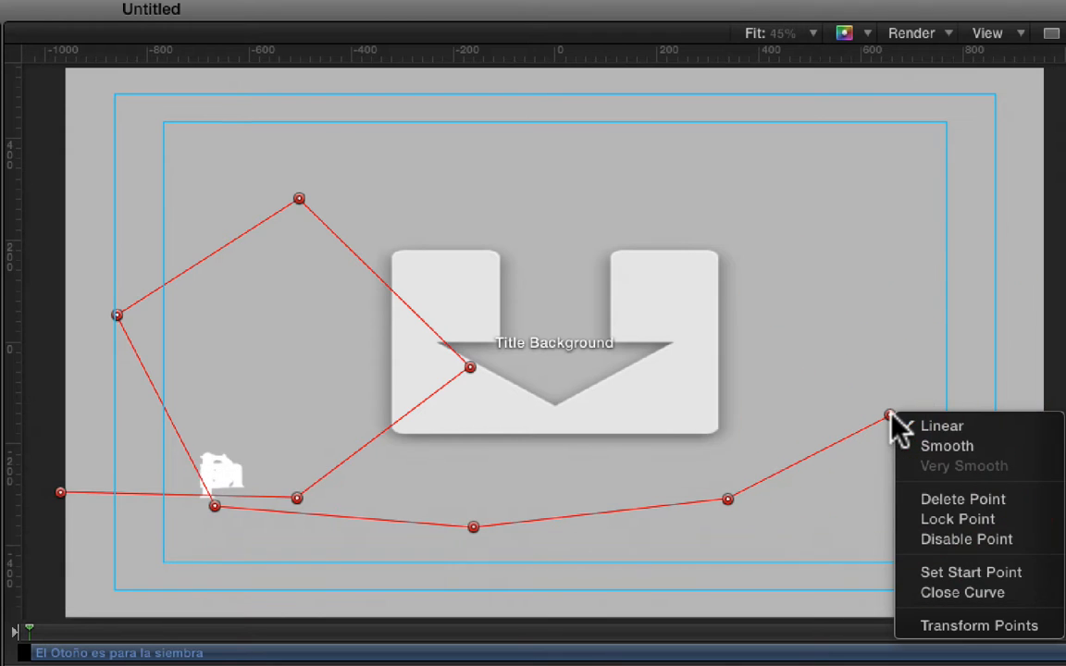
pyautogui.click(925, 446)
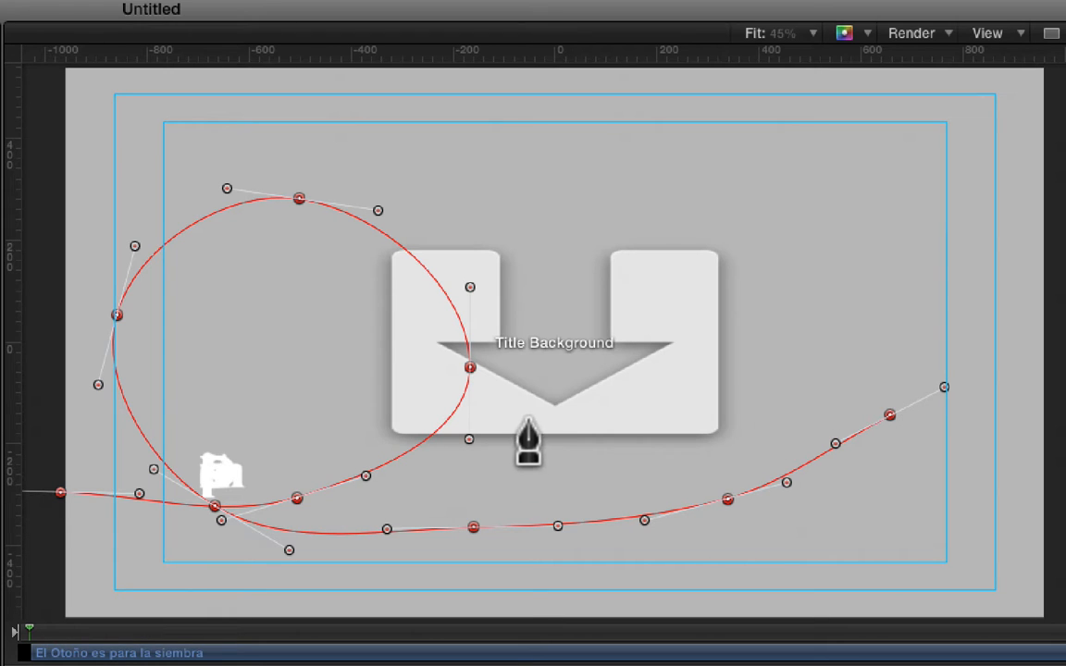
# Nudge the whole curve slightly up and to the right, and complete the Bezier shape without the stray extra point.
pyautogui.moveTo(475, 529); pyautogui.dragTo(482, 525)
pyautogui.click(495, 542)
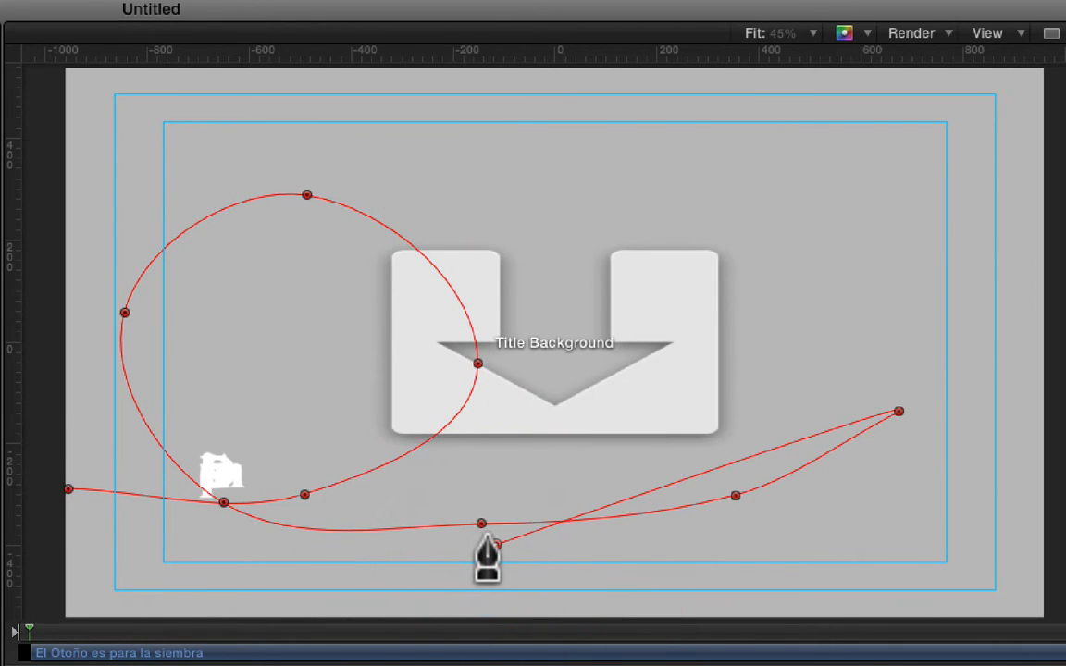
pyautogui.press('super+z')
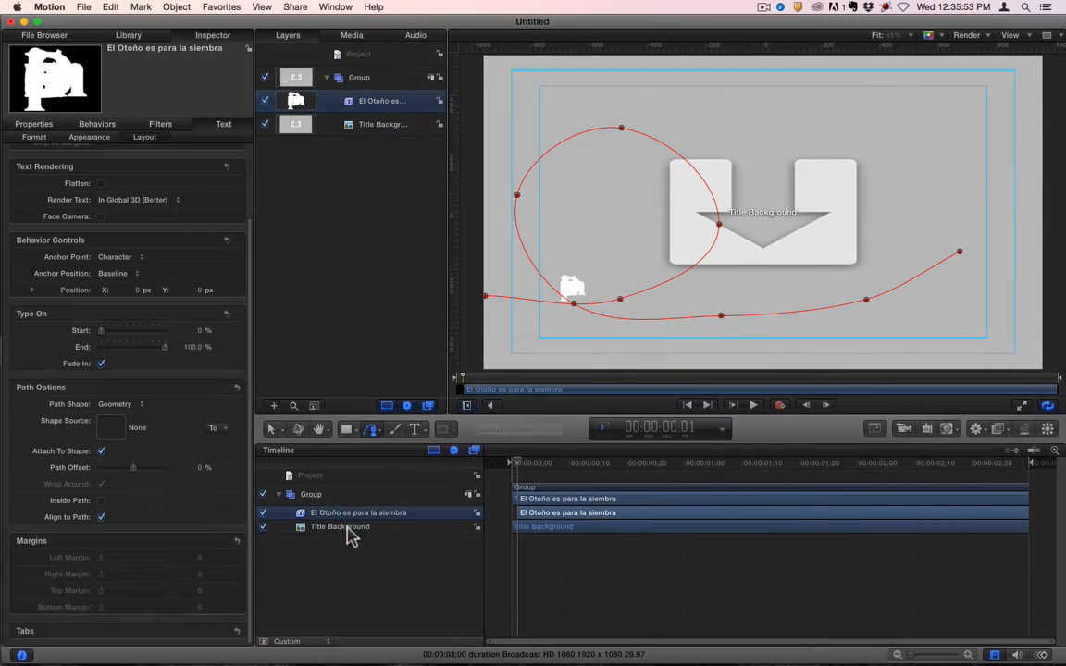
pyautogui.press('Return')
# Turn off both the Fill and the Outline of the Bezier shape.
pyautogui.click(419, 519)
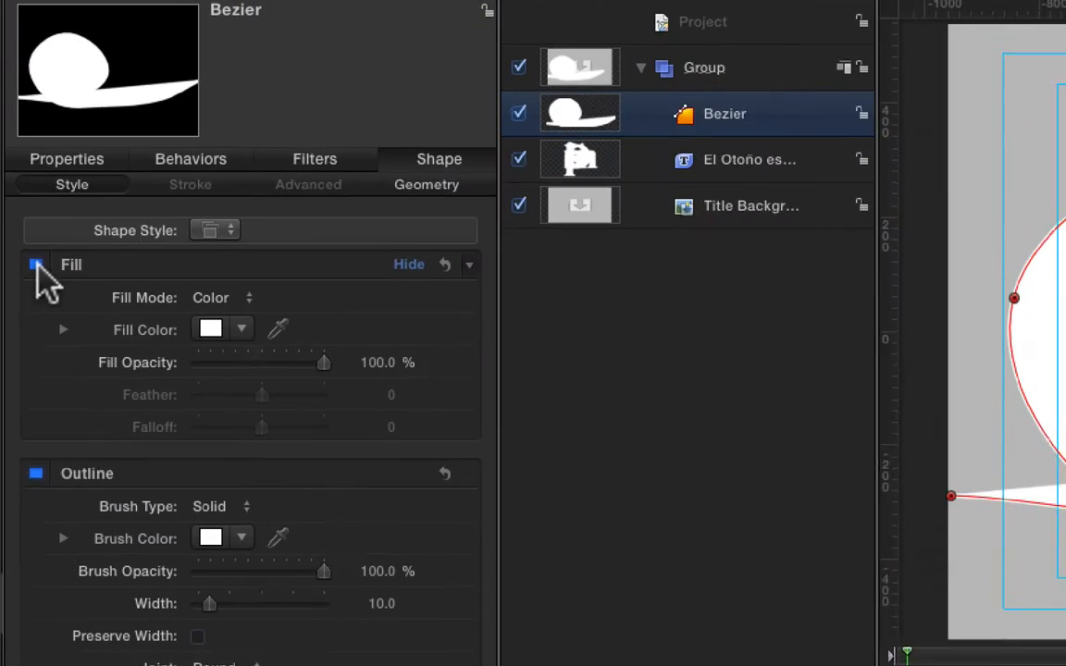
pyautogui.click(17, 178)
pyautogui.click(17, 284)
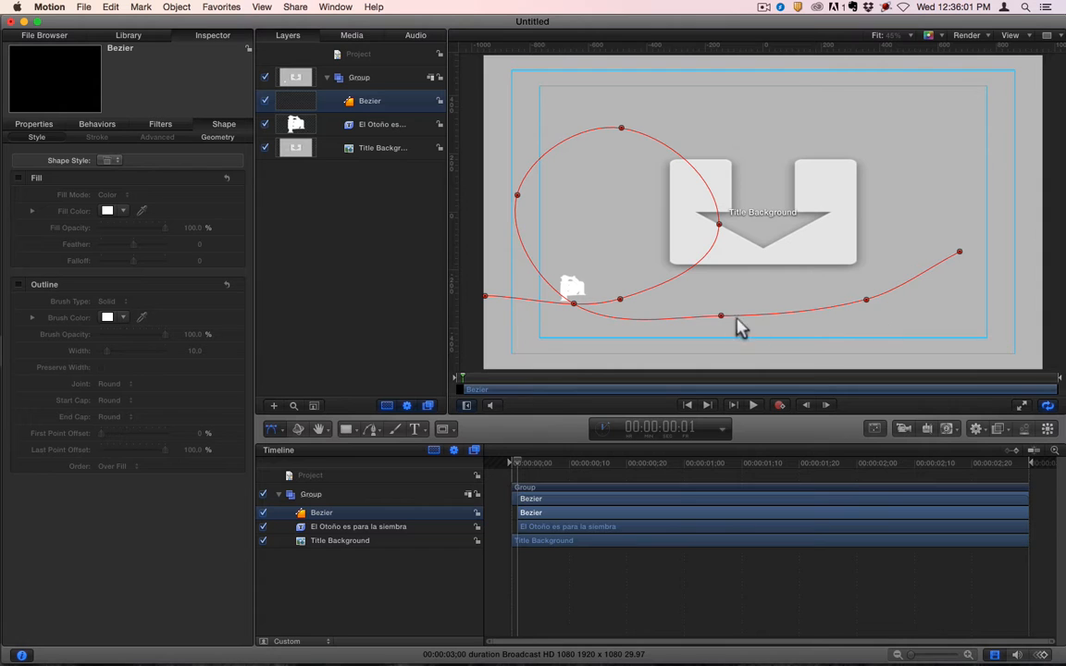
# Lower the Bezier path's seventh control point to Y -343 px and refine the eighth point's position and tangent.
pyautogui.moveTo(722, 317); pyautogui.dragTo(725, 328)
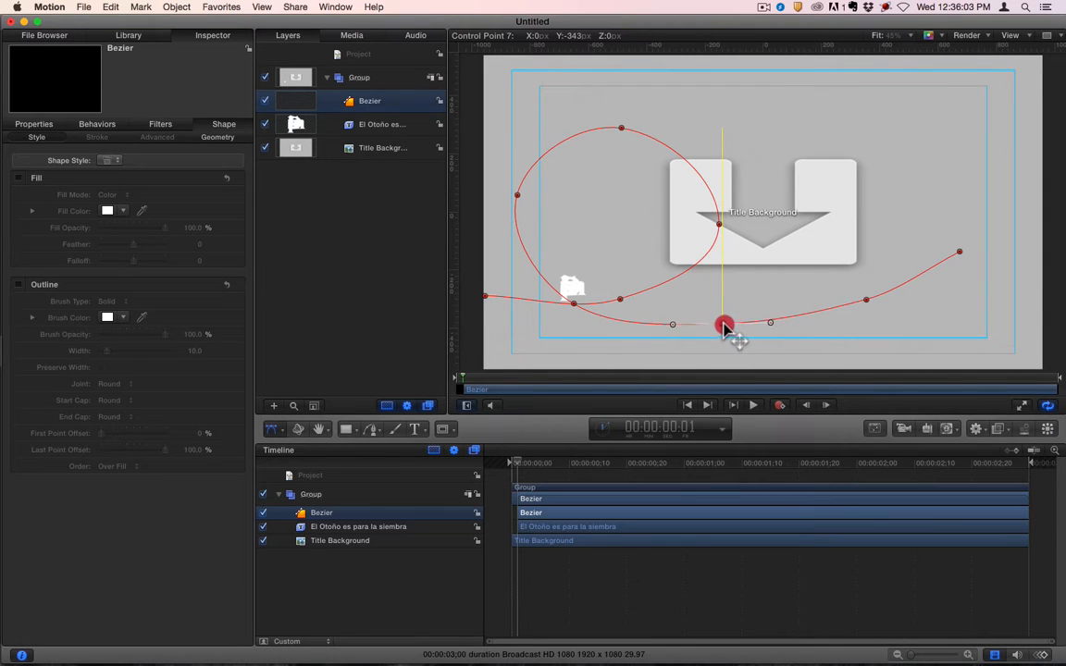
pyautogui.click(864, 300)
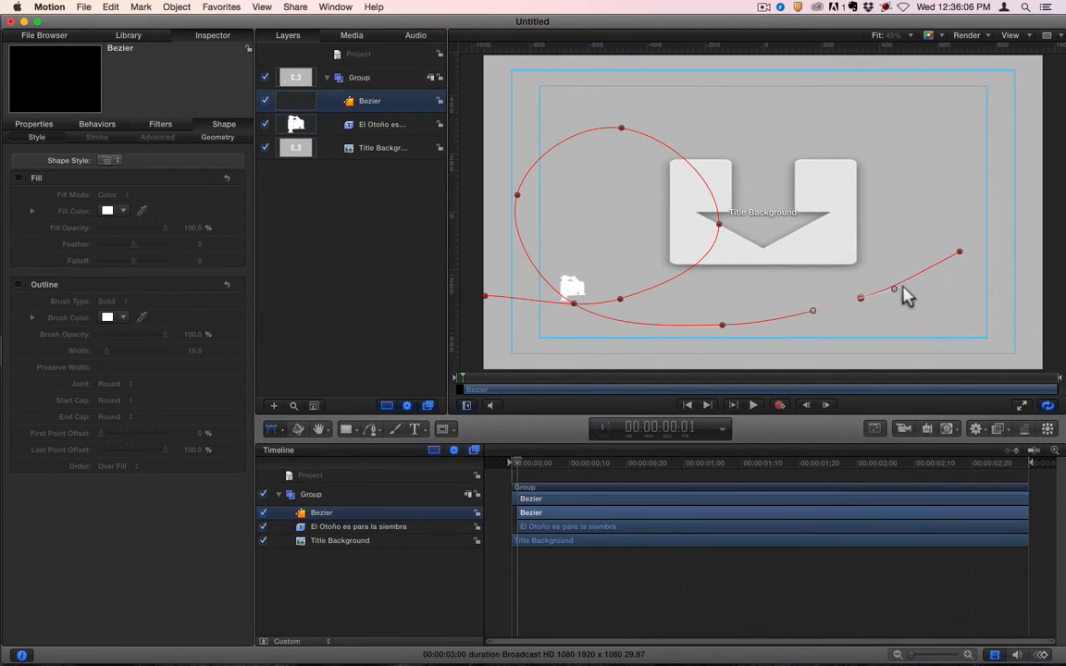
pyautogui.moveTo(894, 290); pyautogui.dragTo(892, 288)
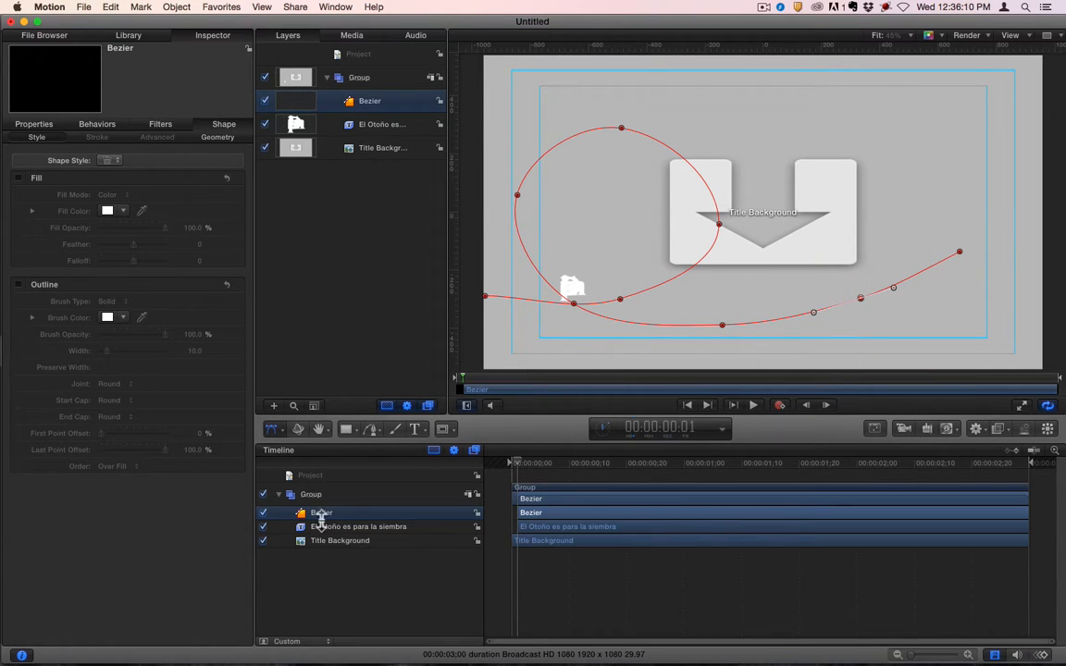
# Assign the Bezier shape as the Shape Source of the text "El Otoño es para la siembra".
pyautogui.click(324, 527)
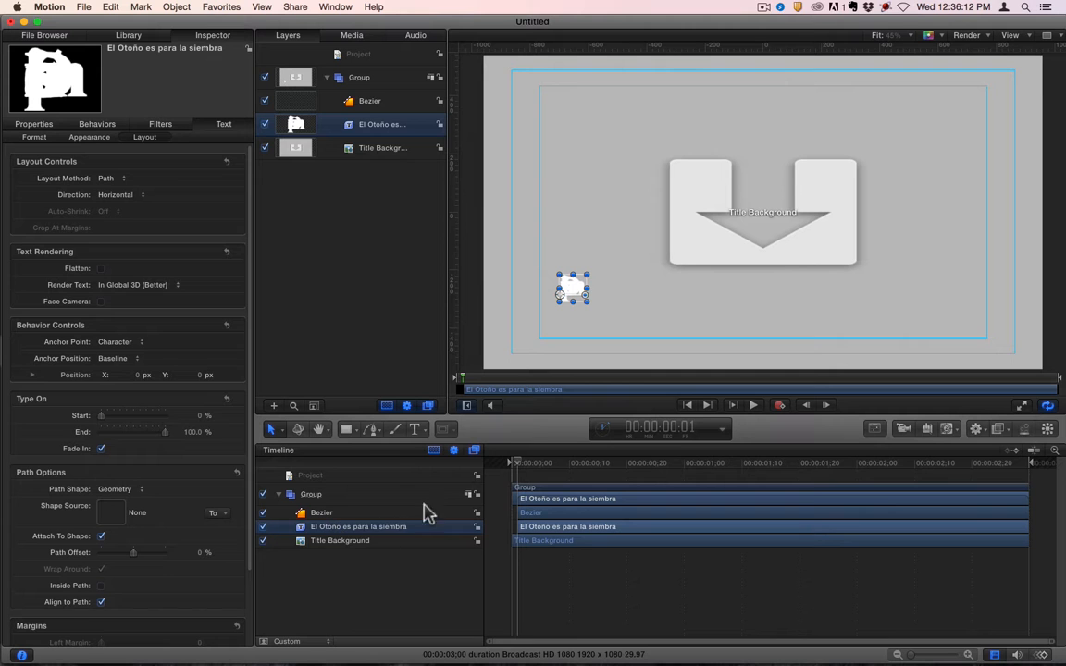
pyautogui.click(321, 512)
pyautogui.click(329, 526)
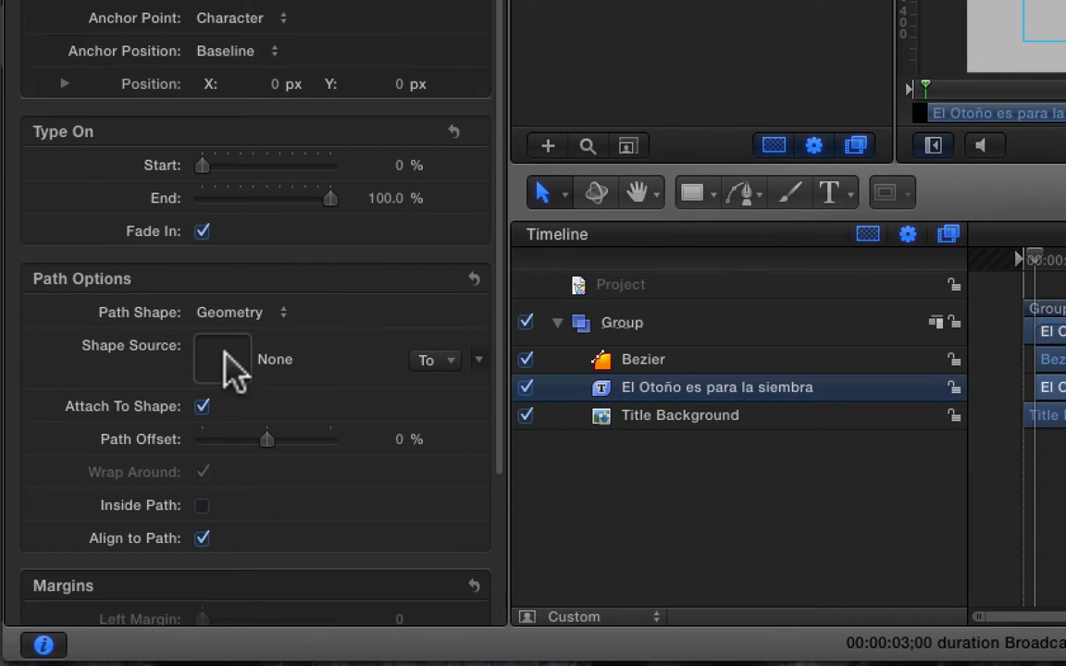
pyautogui.moveTo(658, 359); pyautogui.dragTo(225, 357)
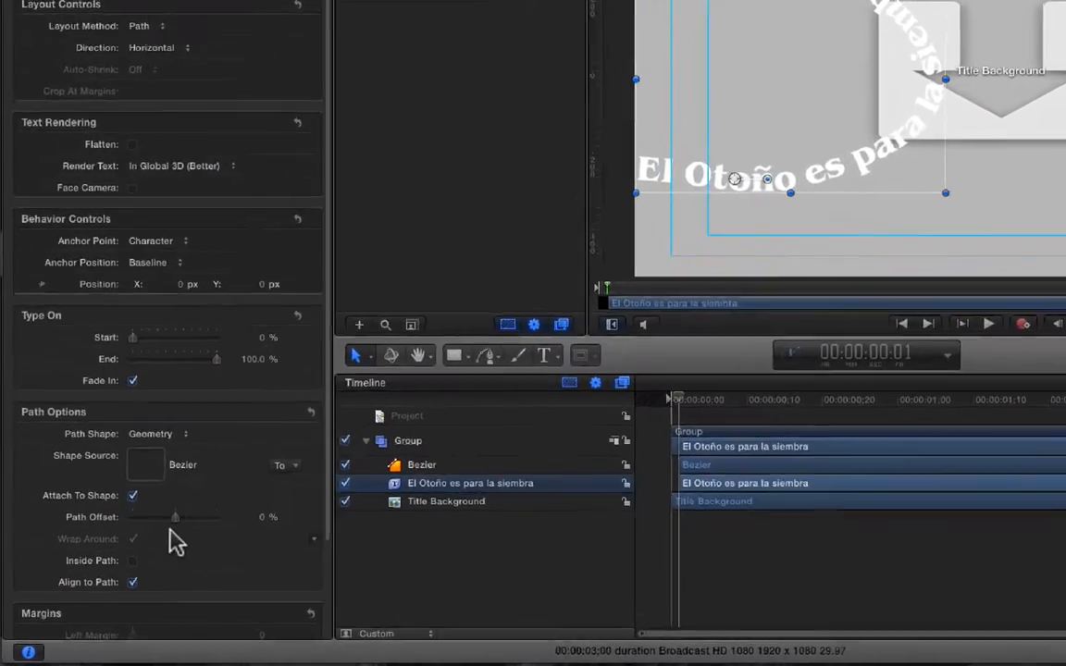
# Set the text's Path Offset to -37.17 % and add a keyframe for it.
pyautogui.moveTo(134, 552)
pyautogui.mouseDown()
pyautogui.moveTo(155, 562)
pyautogui.moveTo(120, 555)
pyautogui.mouseUp()
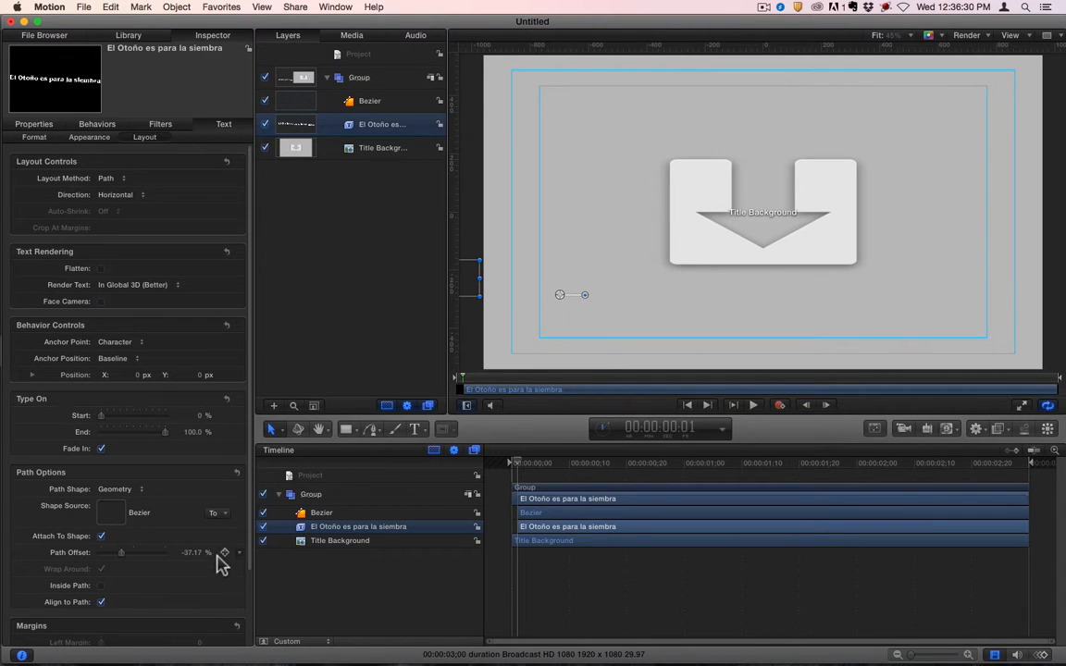
pyautogui.click(224, 553)
# Move the Bezier and text clips together to start at frame 0 and extend both to the project's end.
pyautogui.moveTo(521, 470); pyautogui.dragTo(515, 467)
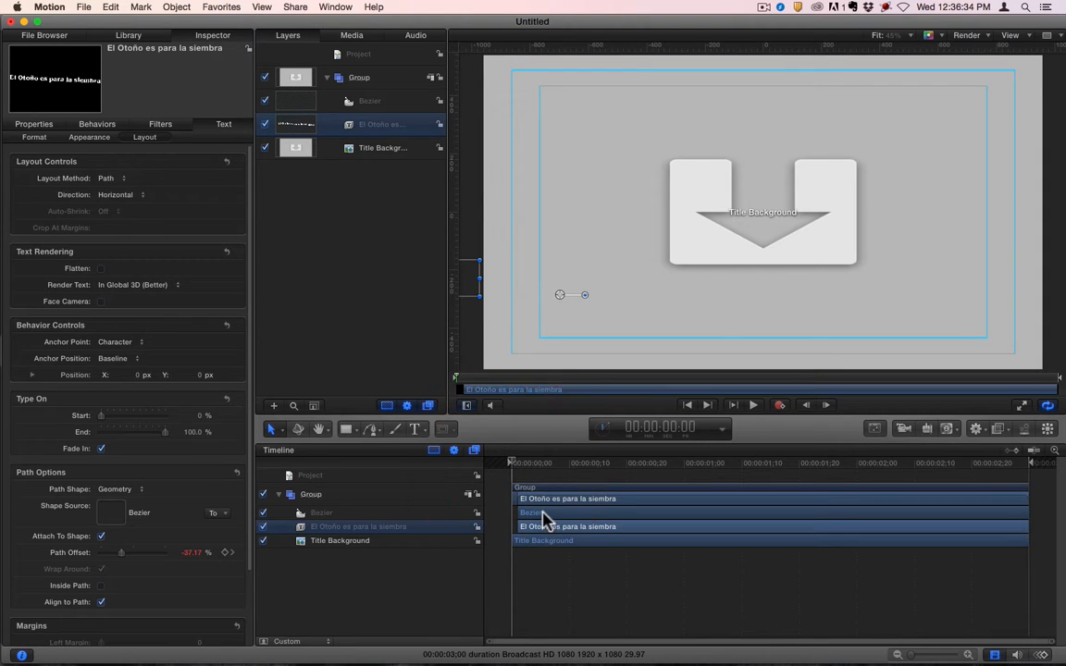
pyautogui.click(542, 516)
pyautogui.keyDown('shift'); pyautogui.click(546, 528); pyautogui.keyUp('shift')
pyautogui.moveTo(559, 518); pyautogui.dragTo(555, 513)
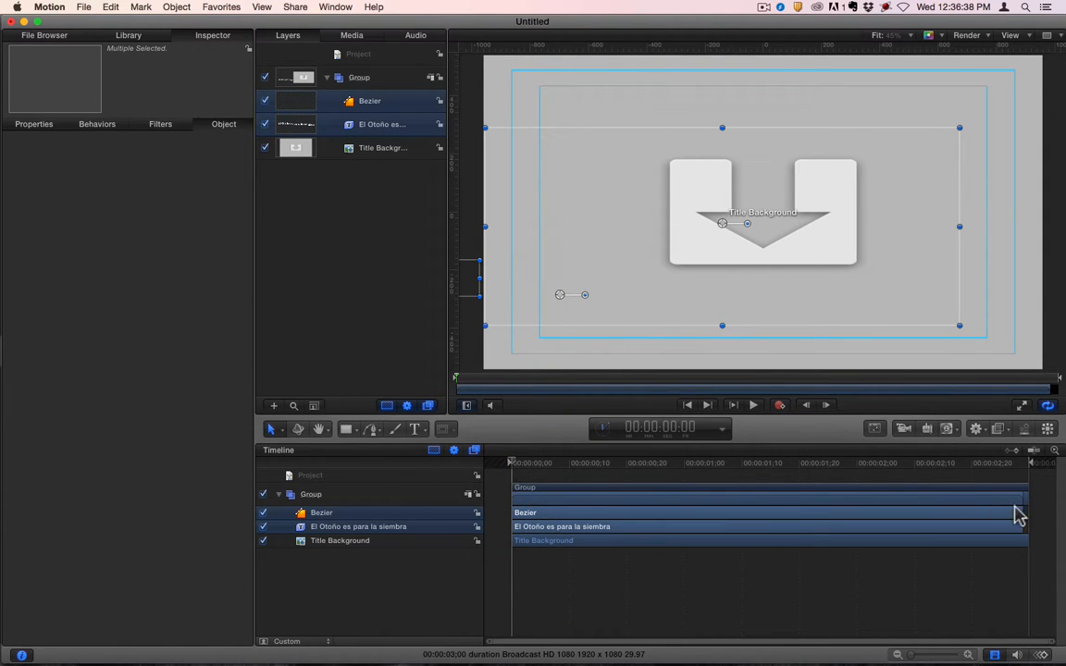
pyautogui.moveTo(1021, 511); pyautogui.dragTo(1027, 513)
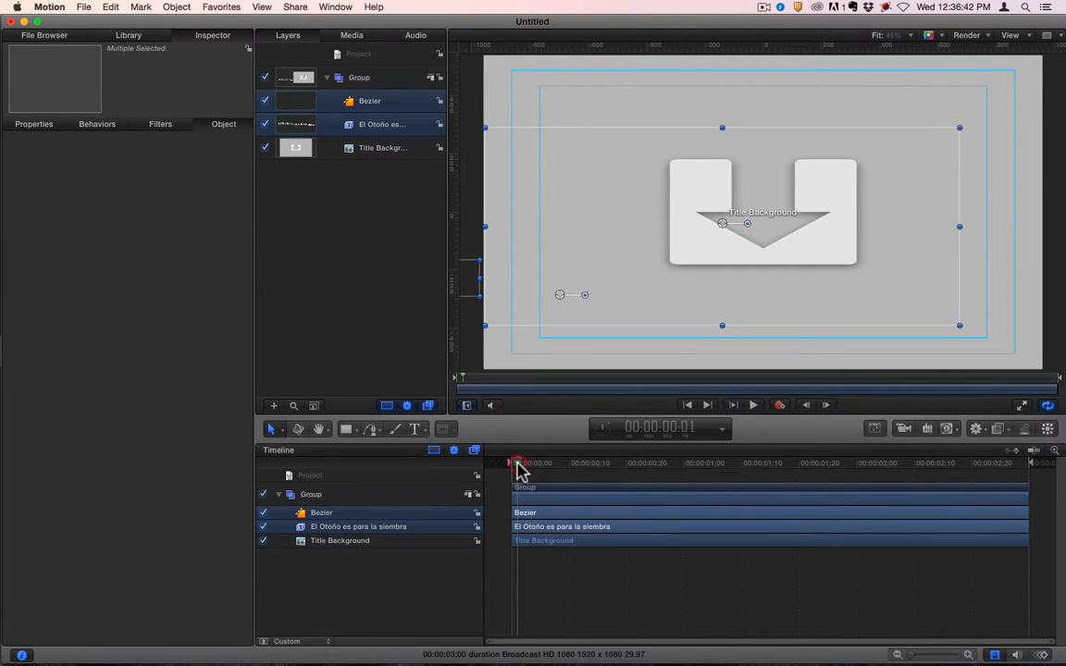
# Select the text layer and keyframe its Path Offset of -37.17 % at the first frame.
pyautogui.click(344, 540)
pyautogui.click(343, 527)
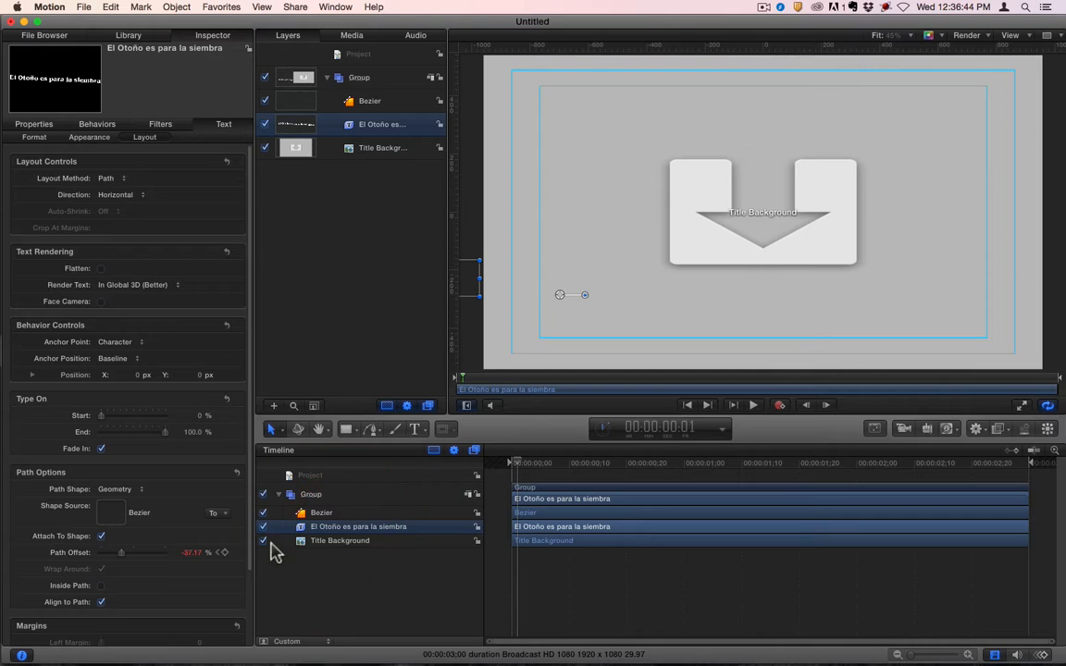
pyautogui.press('Home')
pyautogui.click(224, 552)
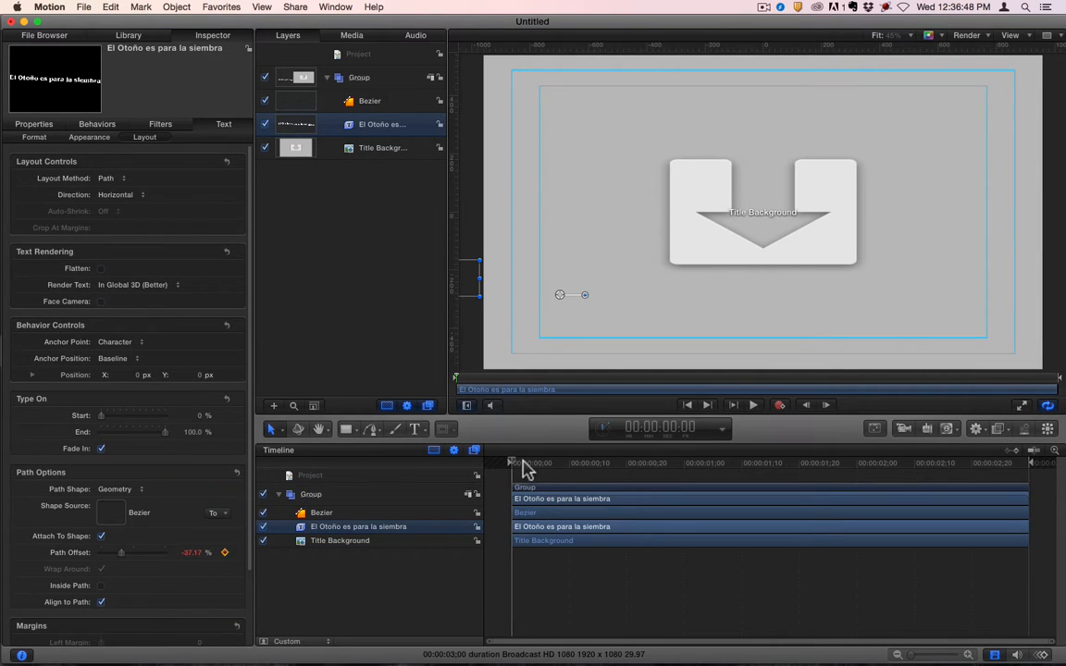
# Keyframe the text's Path Offset at 45.83 % at 00:00:00:15.
pyautogui.click(521, 463)
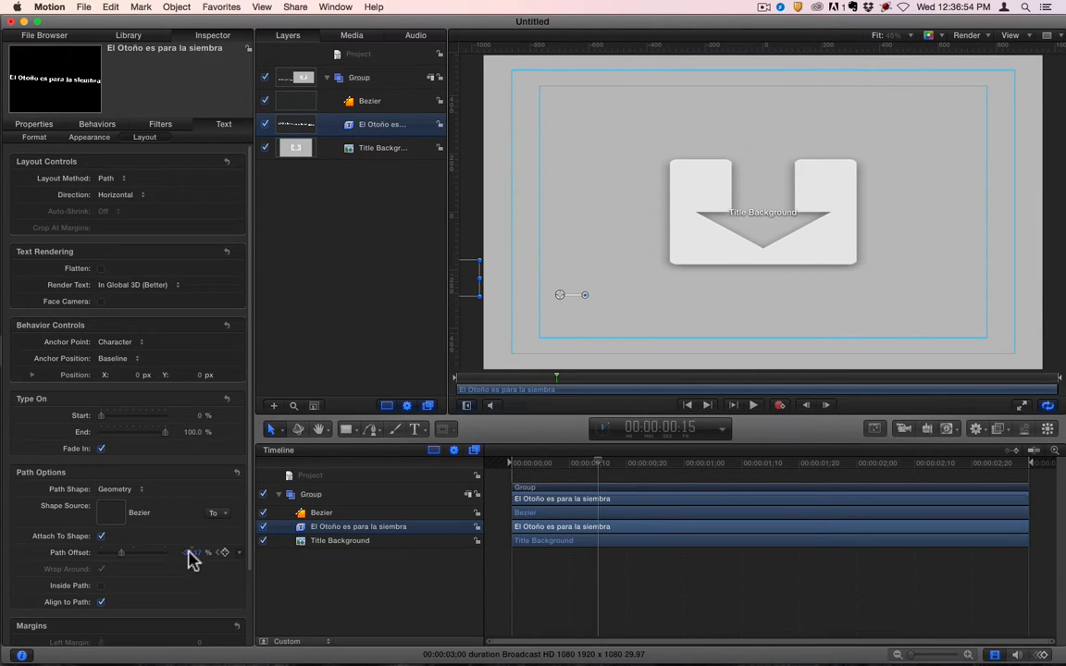
pyautogui.moveTo(191, 552)
pyautogui.mouseDown()
pyautogui.moveTo(237, 553)
pyautogui.moveTo(192, 559)
pyautogui.mouseUp()
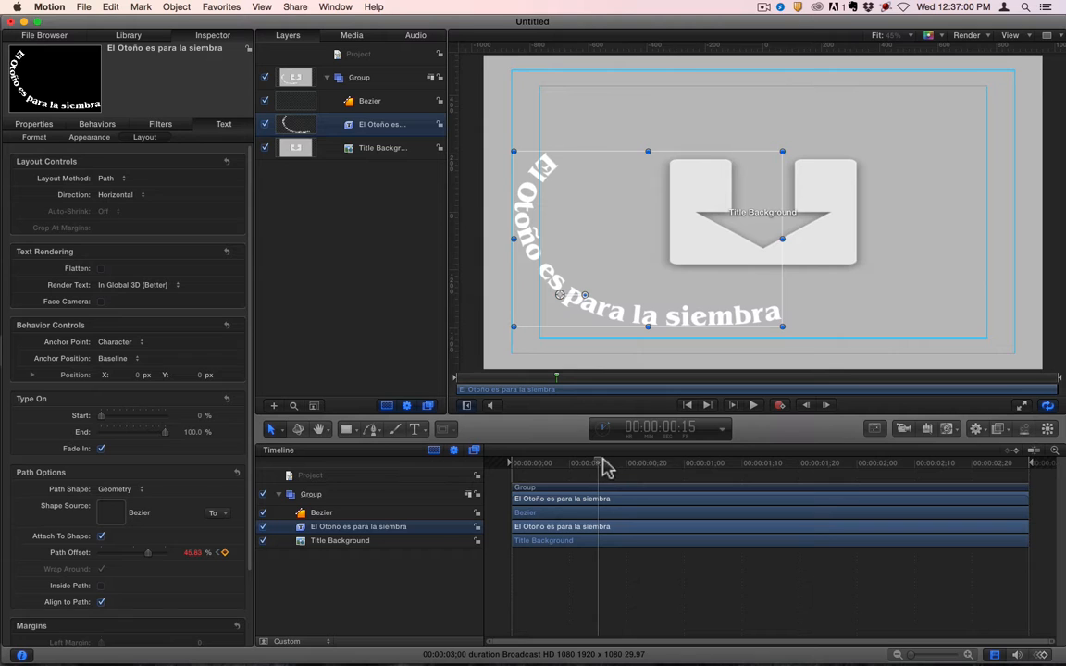
# Keyframe the text's Path Offset at 63.83 % at 00:00:01:15.
pyautogui.moveTo(615, 469); pyautogui.dragTo(644, 470)
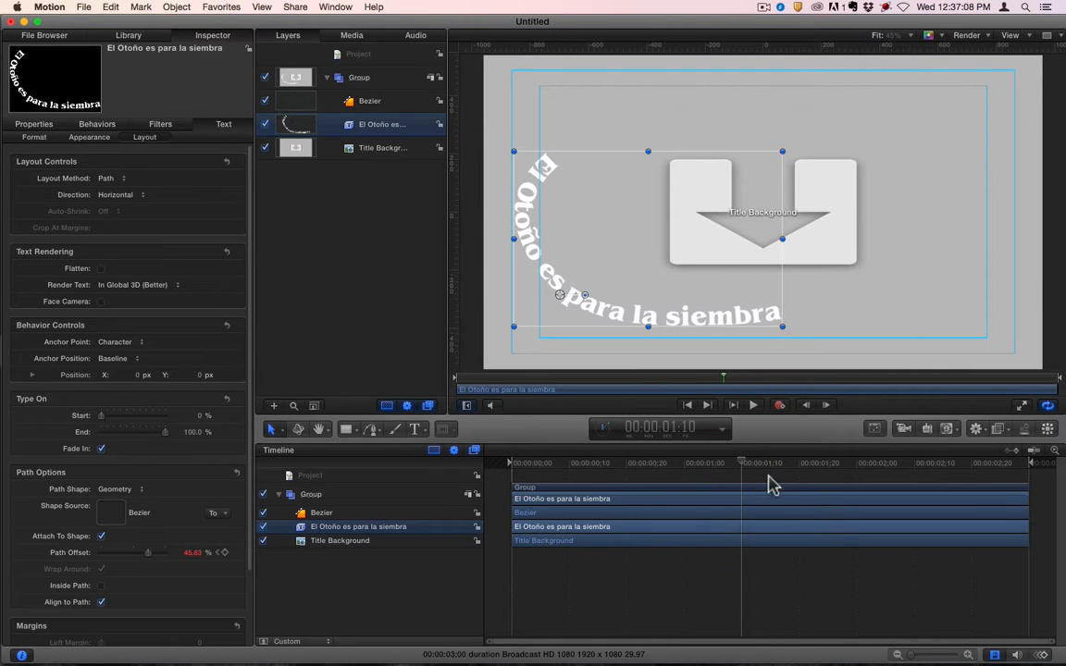
pyautogui.moveTo(748, 466); pyautogui.dragTo(770, 470)
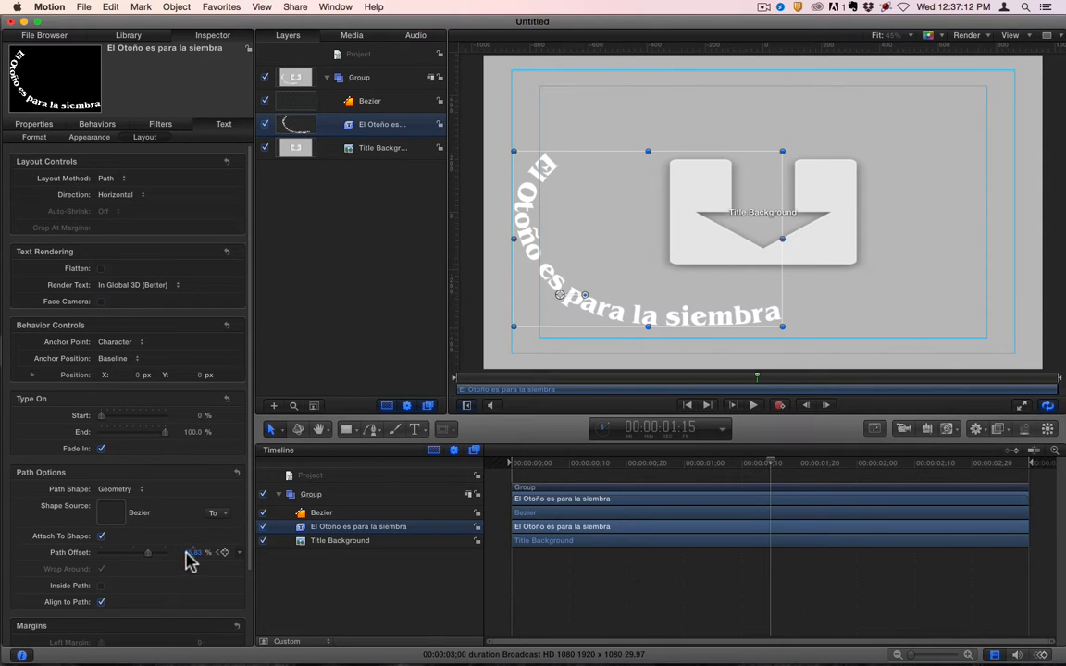
pyautogui.moveTo(186, 553); pyautogui.dragTo(241, 552)
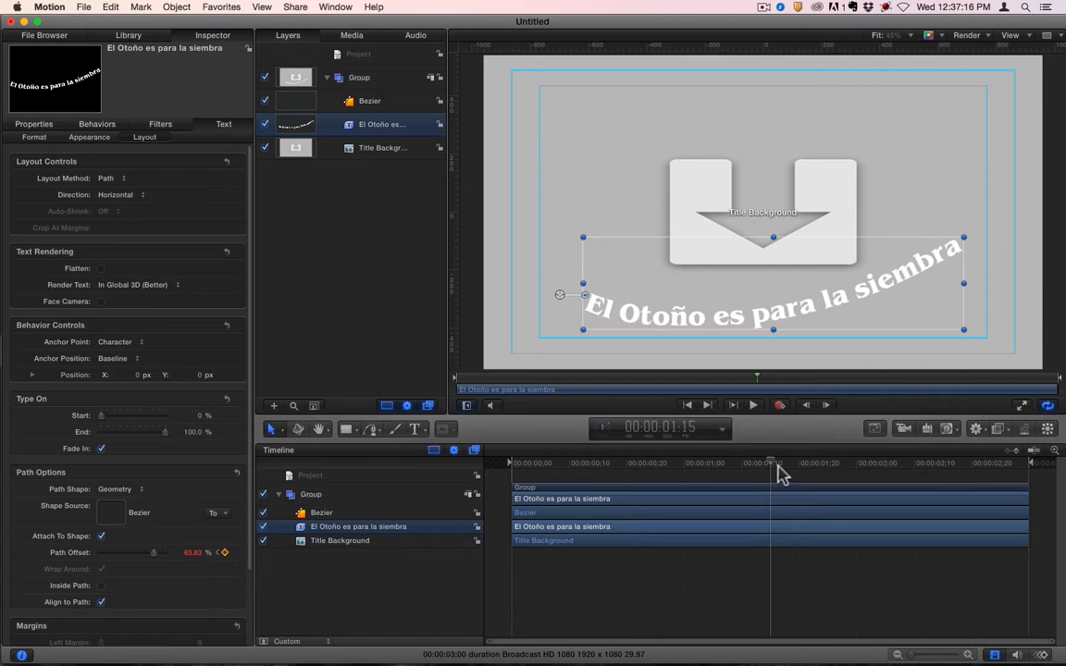
# Show the text's Path Offset animation curve in the Keyframe Editor.
pyautogui.press('super+8')
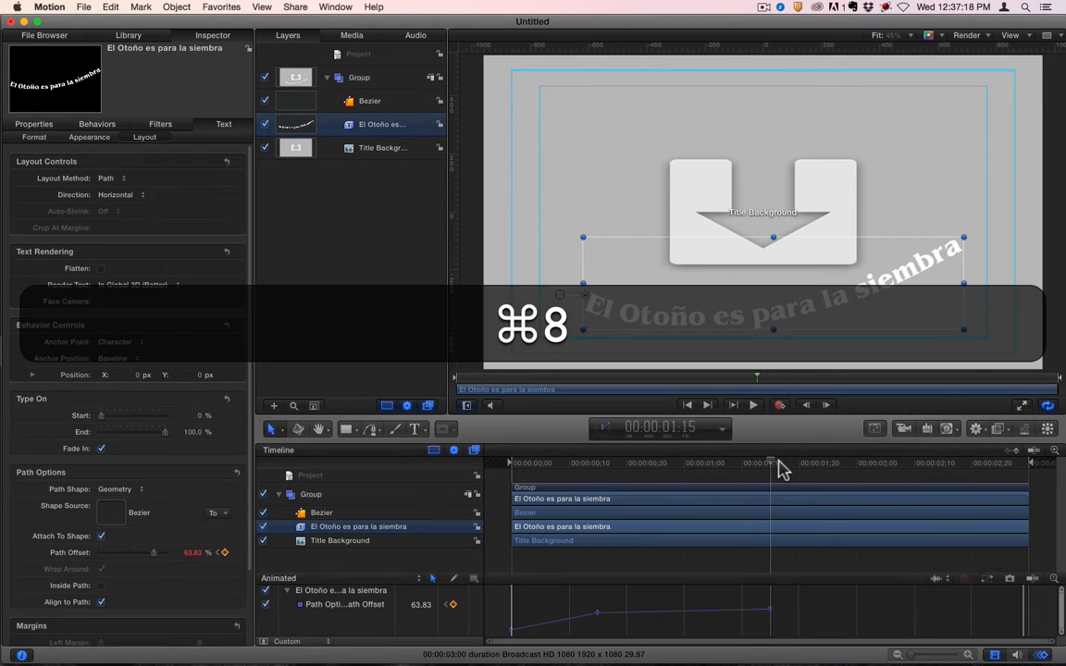
# Try applying Ease Both to the middle Path Offset keyframe, and undo it.
pyautogui.rightClick(597, 613)
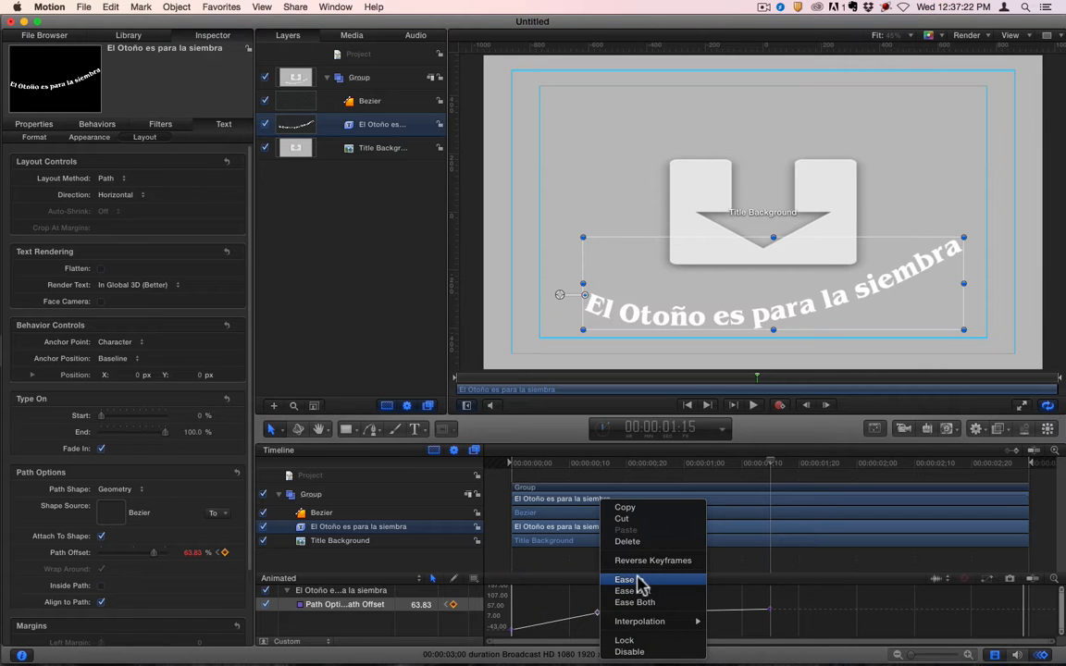
pyautogui.click(638, 602)
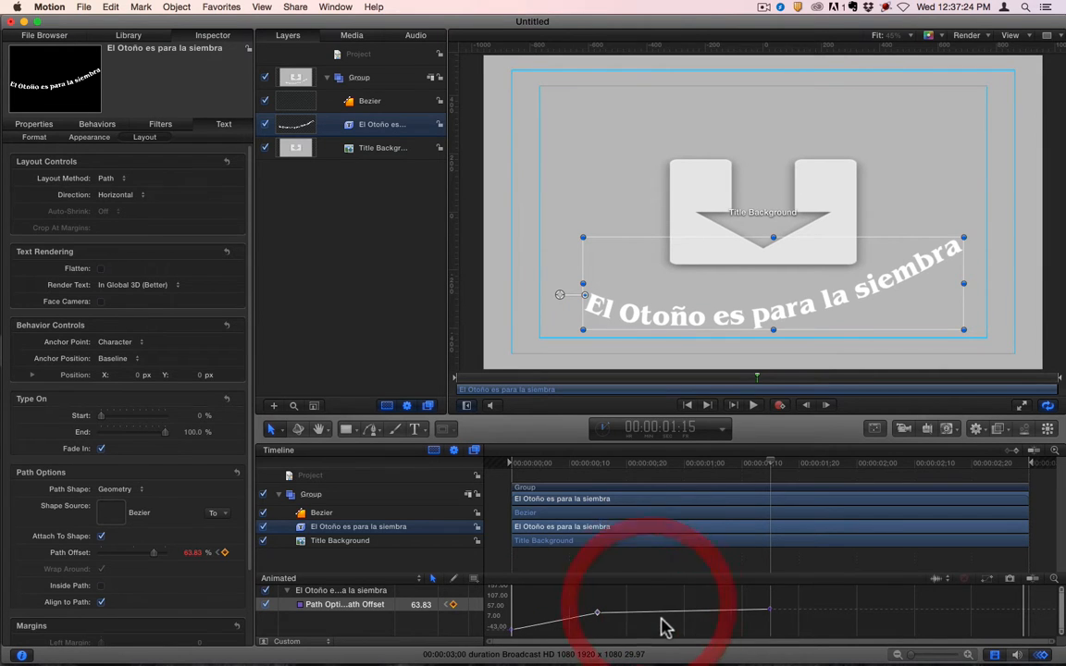
pyautogui.press('super+z')
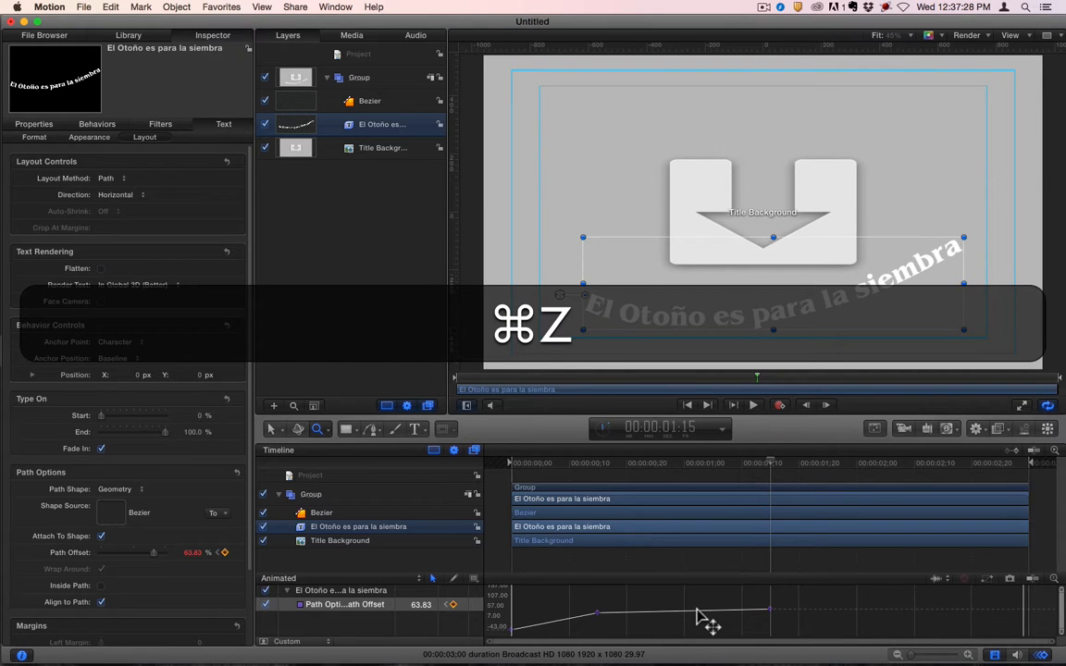
# Apply Ease In to the last Path Offset keyframe and Ease Out to the middle one.
pyautogui.rightClick(771, 611)
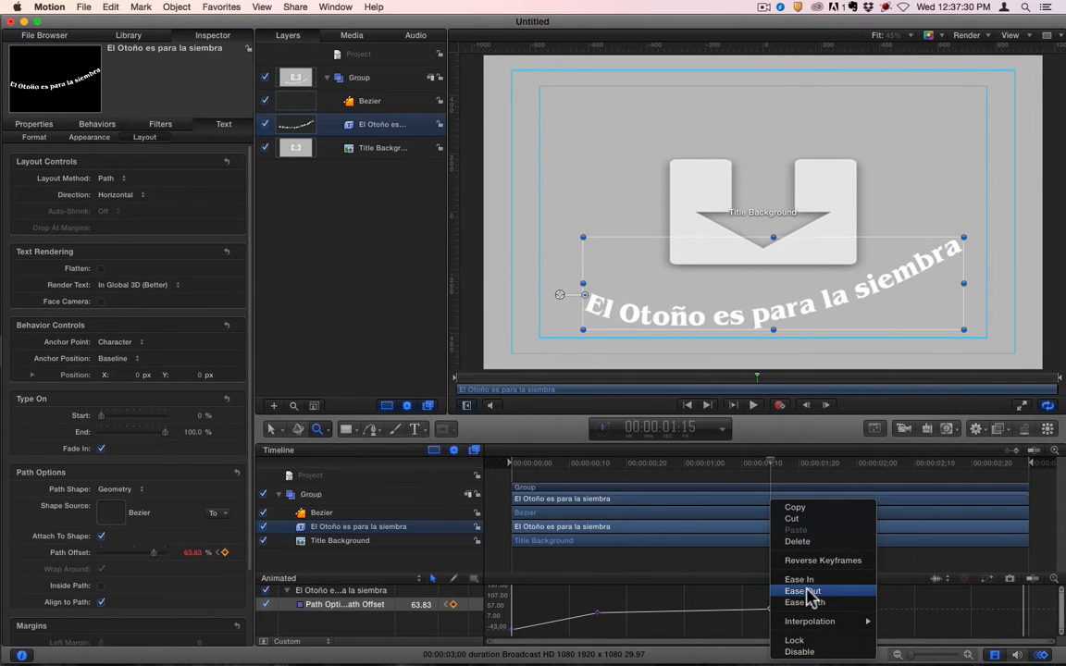
pyautogui.click(804, 591)
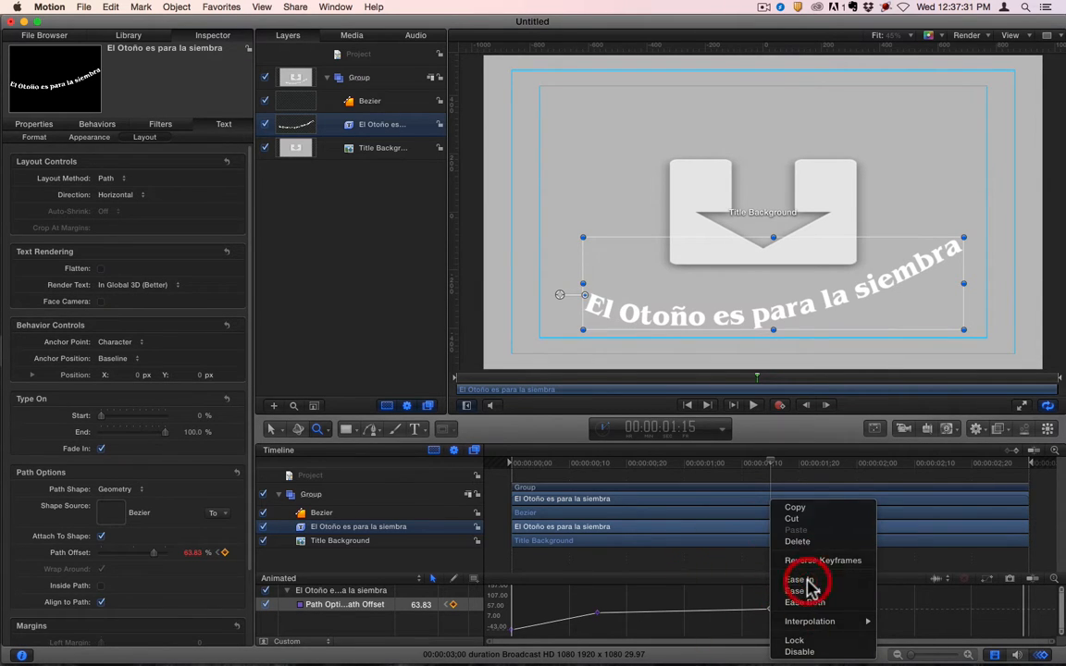
pyautogui.rightClick(598, 613)
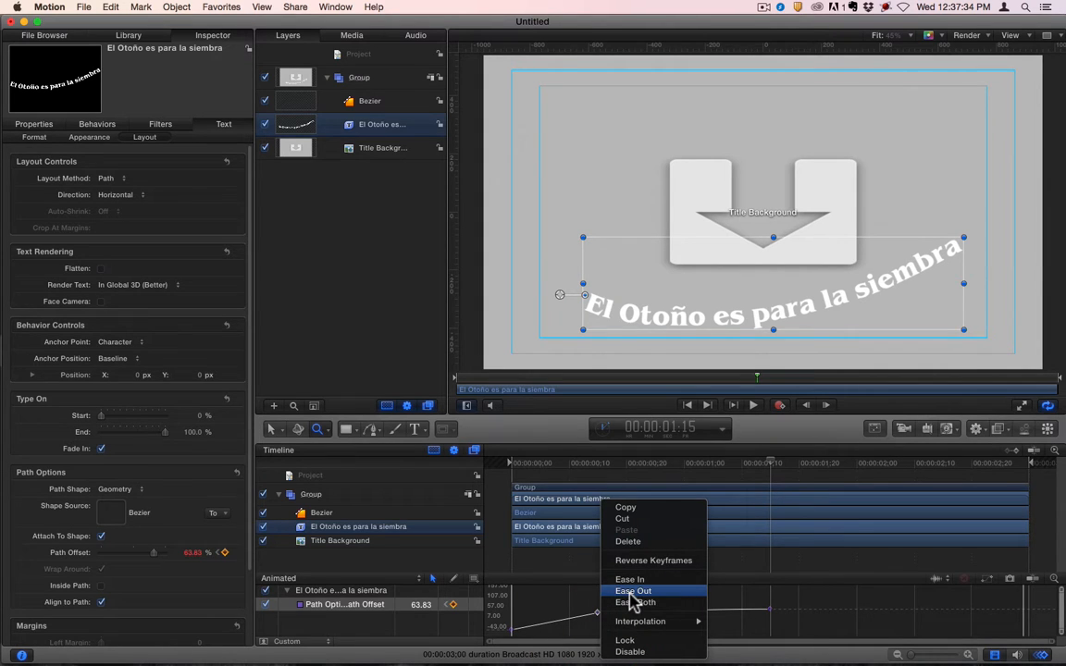
pyautogui.click(637, 591)
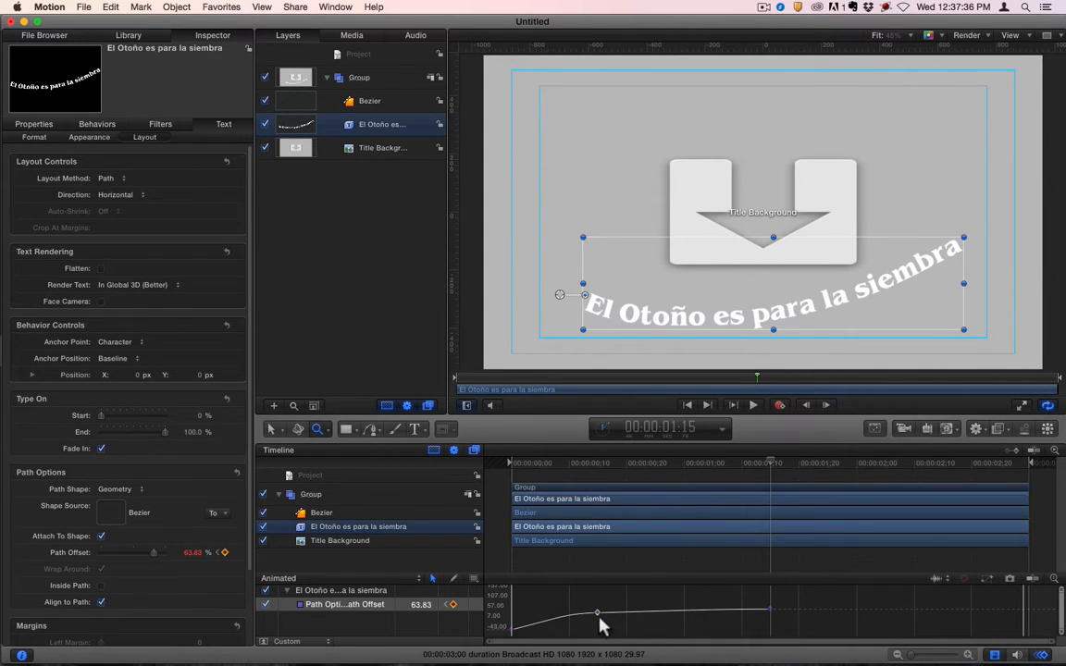
# Play the title animation from the beginning twice to check the text's movement along the path.
pyautogui.moveTo(747, 467); pyautogui.dragTo(506, 476)
pyautogui.press('space')
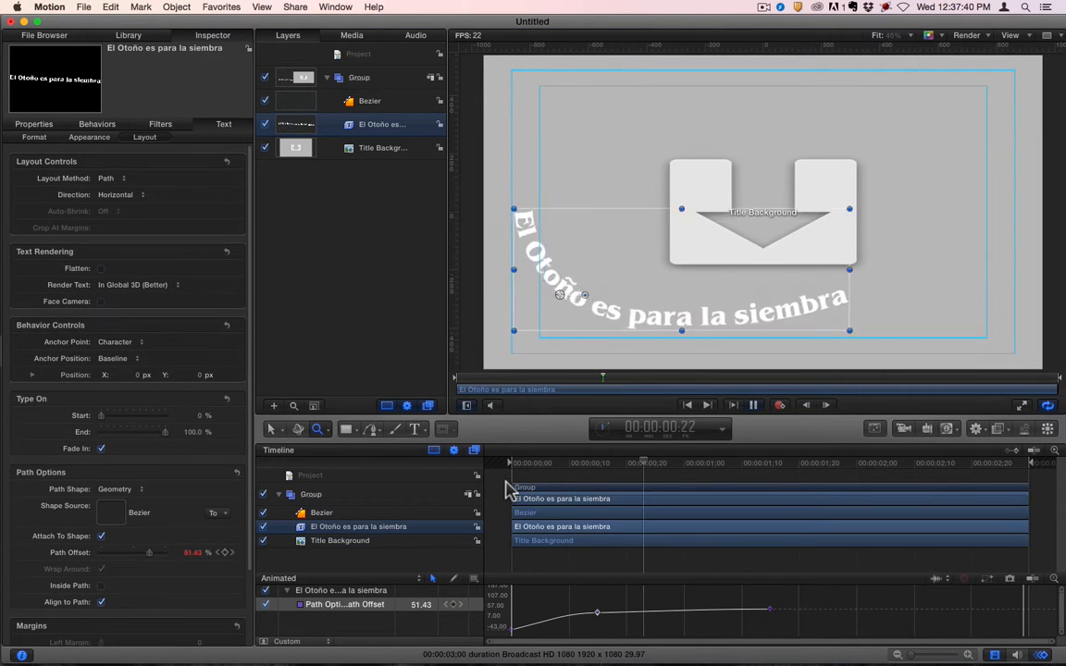
pyautogui.press('space')
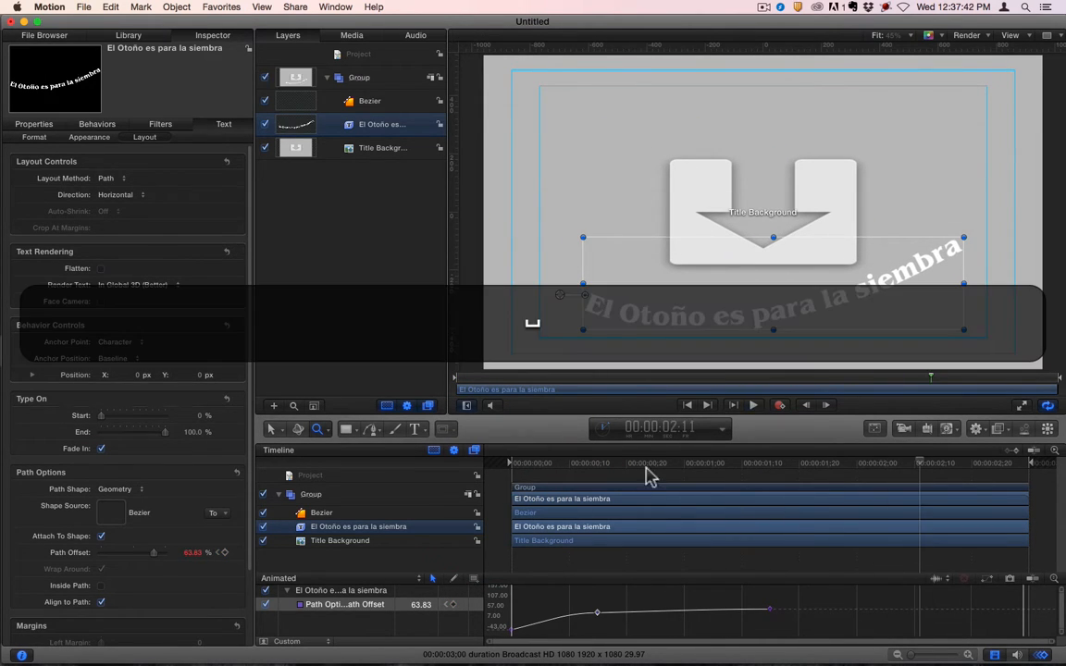
pyautogui.moveTo(645, 474); pyautogui.dragTo(491, 485)
pyautogui.press('space')
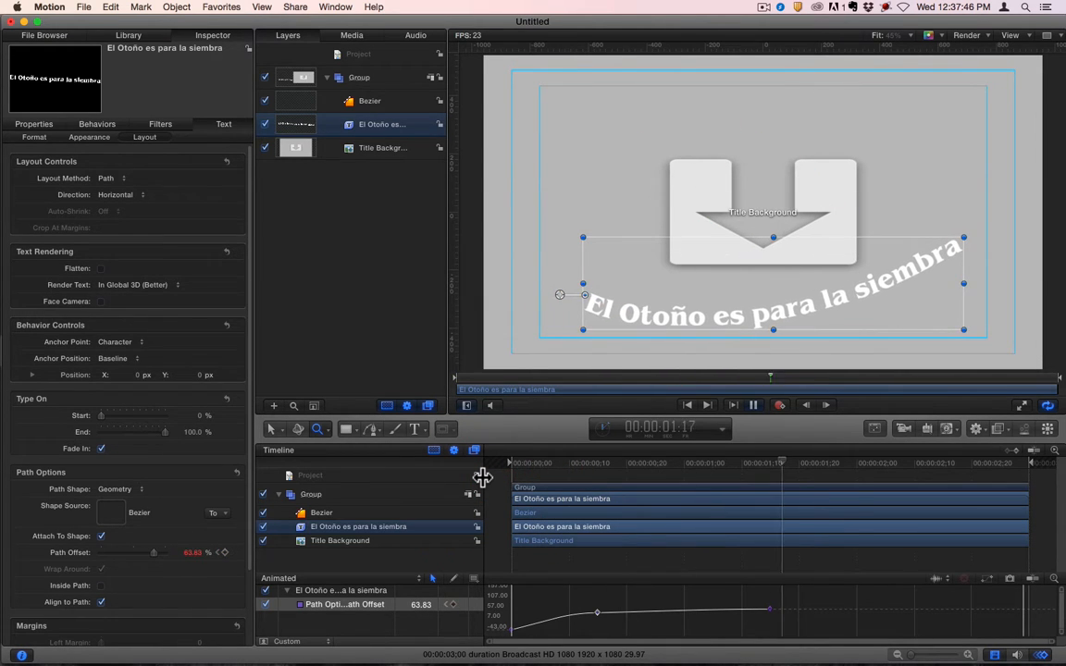
pyautogui.press('space')
# Add a marker at 00:00:01:15, where the text stops moving, and set its type to Build In - Optional.
pyautogui.moveTo(614, 469); pyautogui.dragTo(767, 476)
pyautogui.click(768, 477)
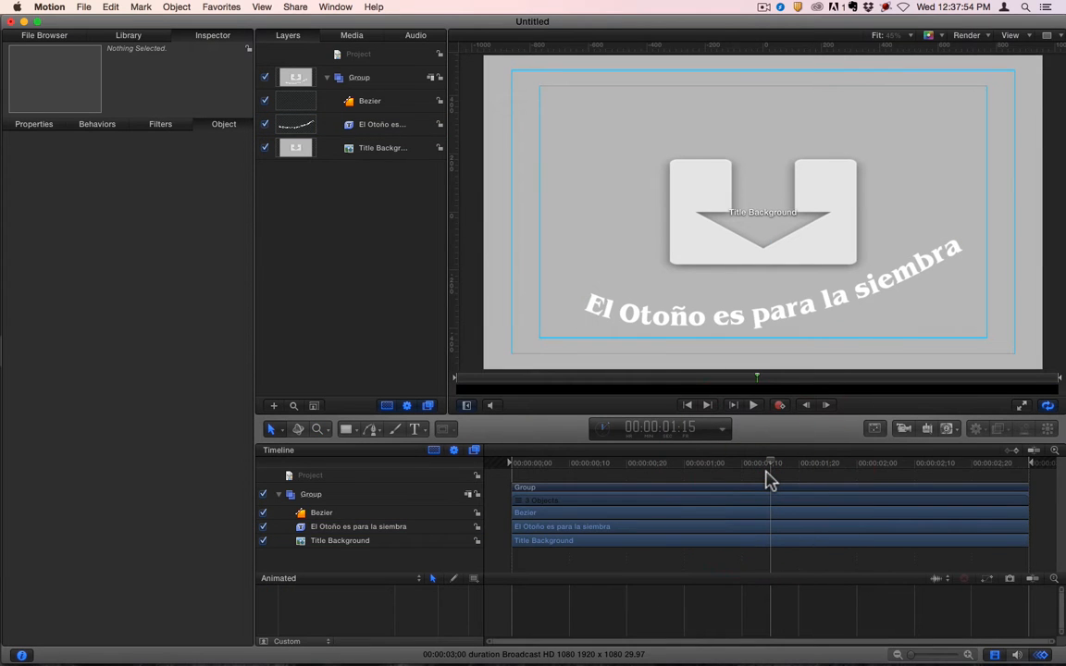
pyautogui.press('m')
pyautogui.rightClick(772, 466)
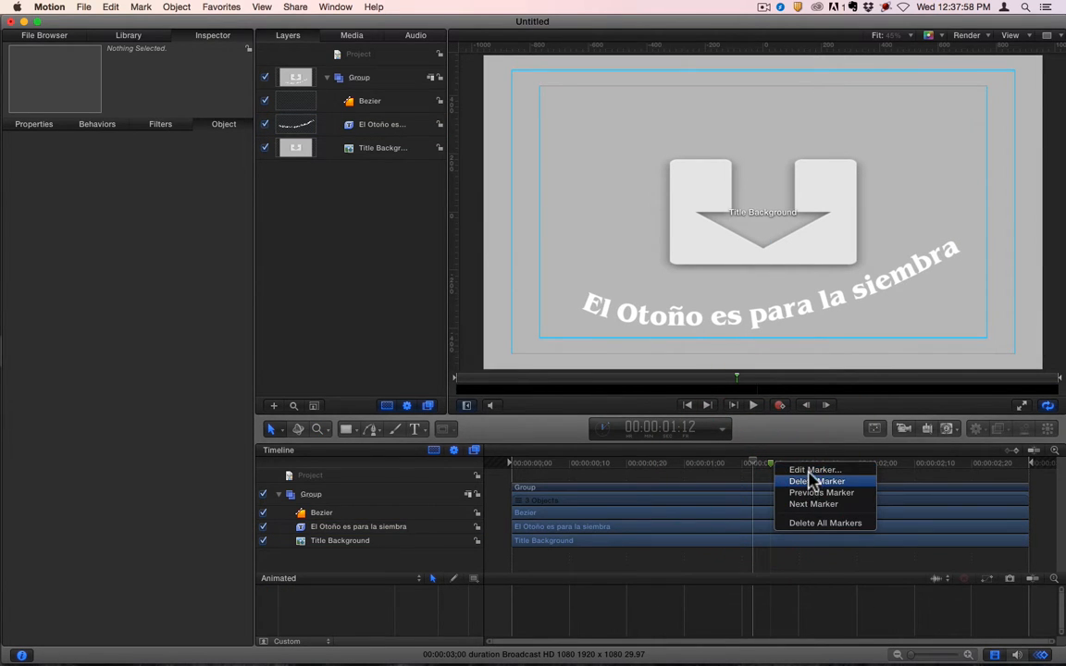
pyautogui.click(809, 469)
pyautogui.click(476, 284)
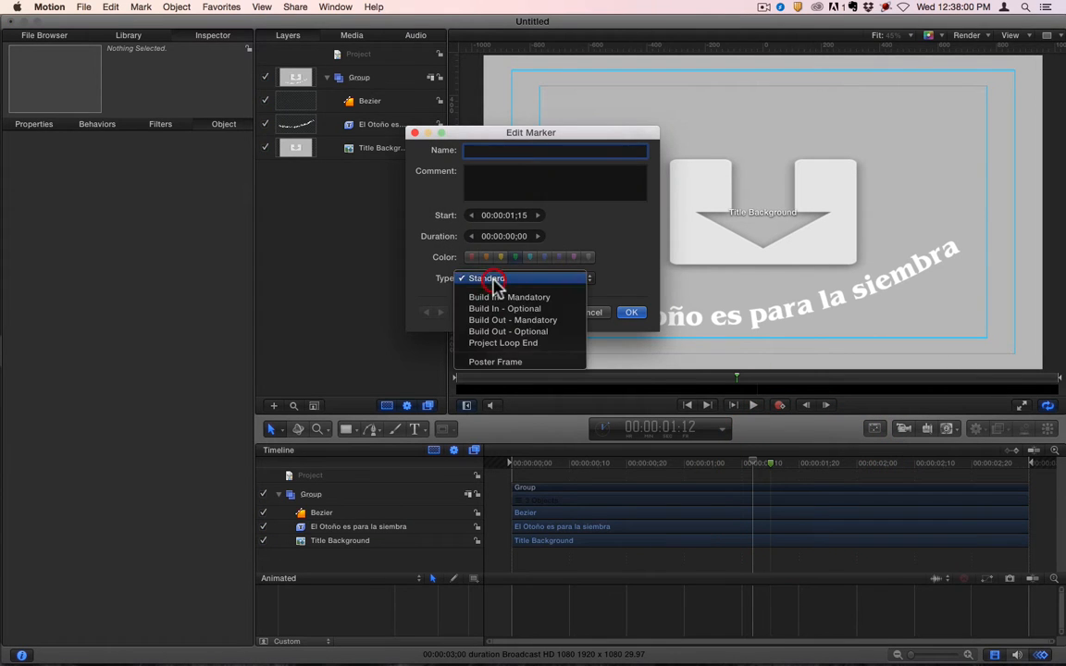
pyautogui.click(523, 311)
pyautogui.click(631, 313)
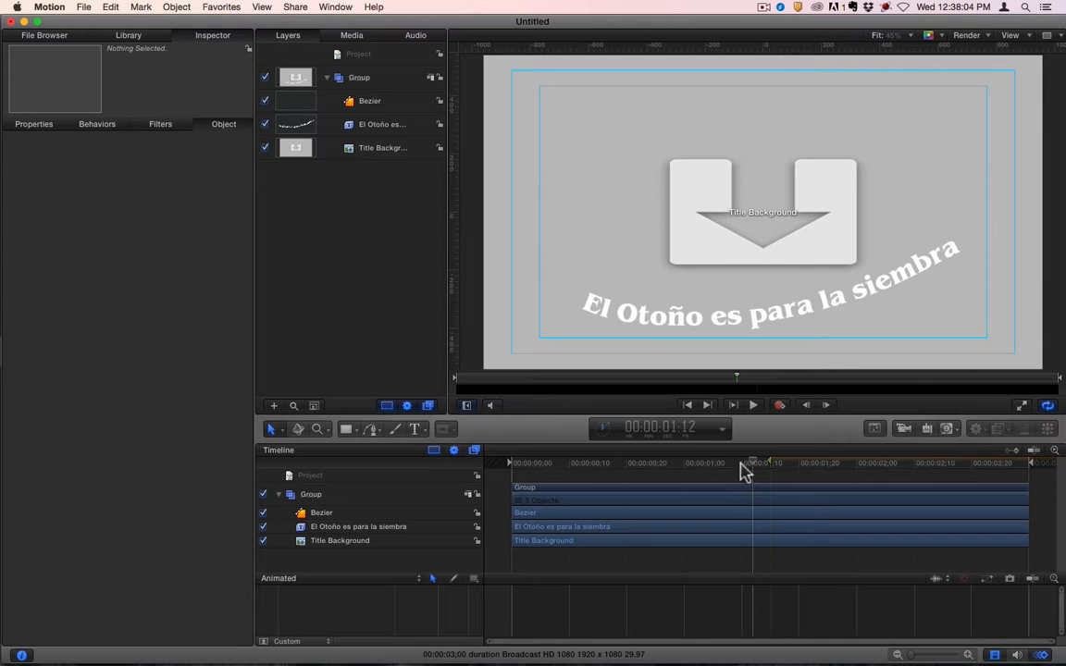
# Play the title from the beginning to check the animation with the build-in marker.
pyautogui.moveTo(745, 472); pyautogui.dragTo(504, 476)
pyautogui.press('space')
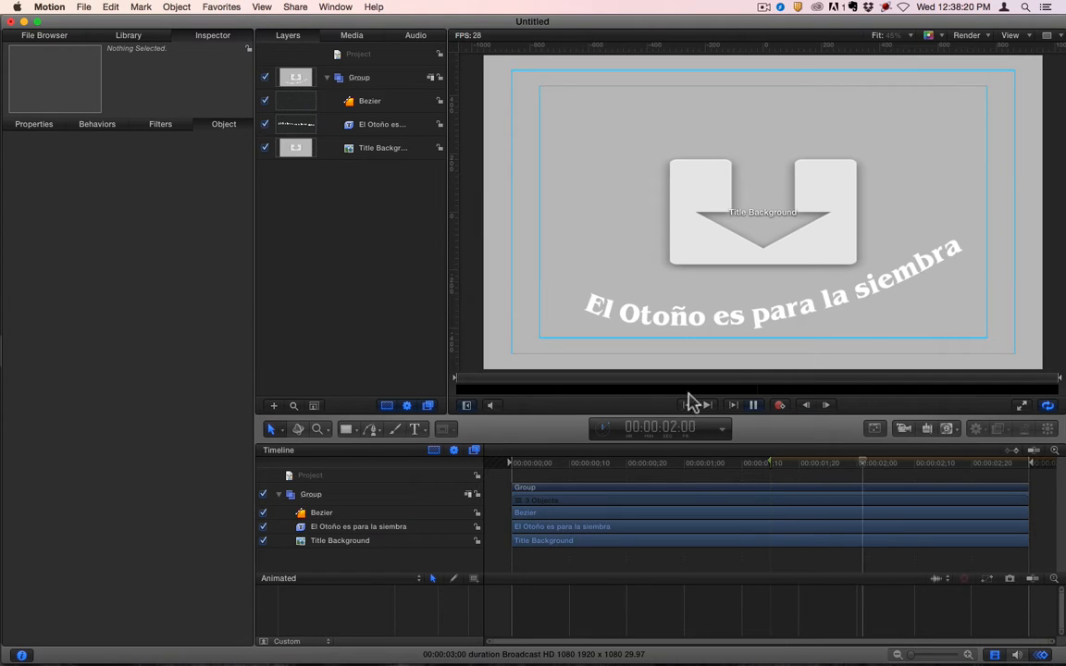
pyautogui.press('space')
# Delete the middle Path Offset keyframe of the text "El Otoño es para la siembra".
pyautogui.click(338, 514)
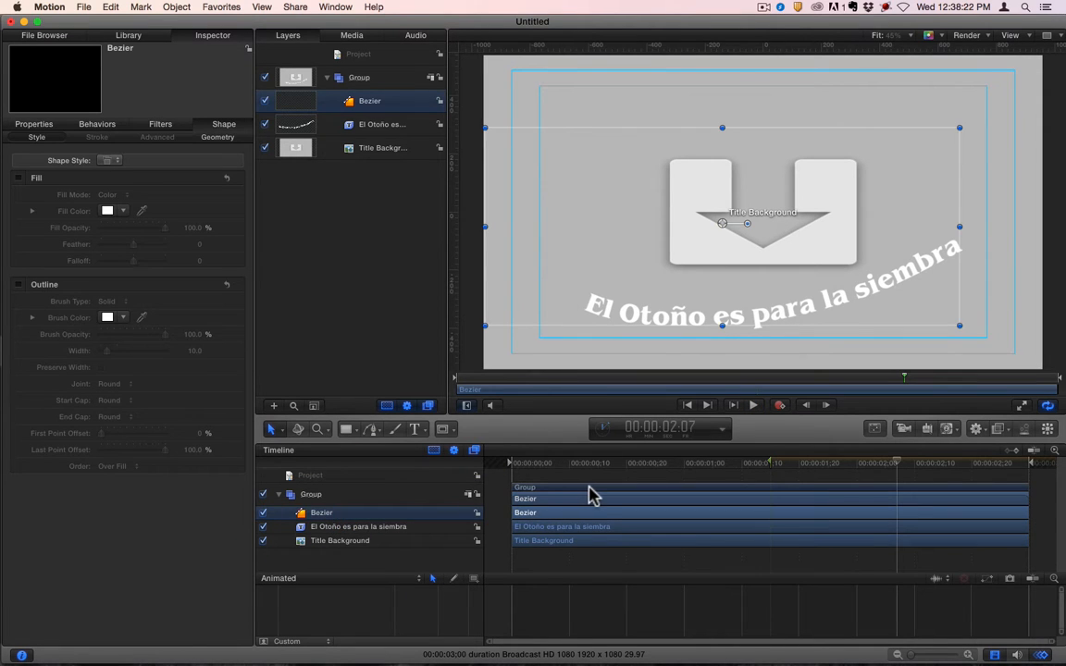
pyautogui.click(369, 528)
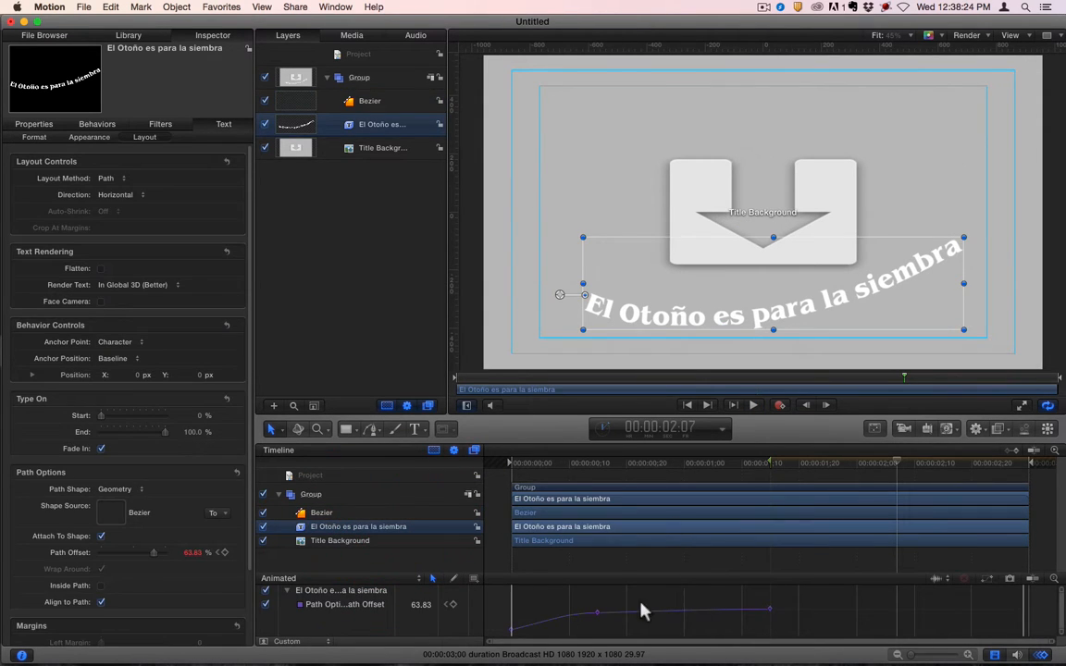
pyautogui.press('BackSpace')
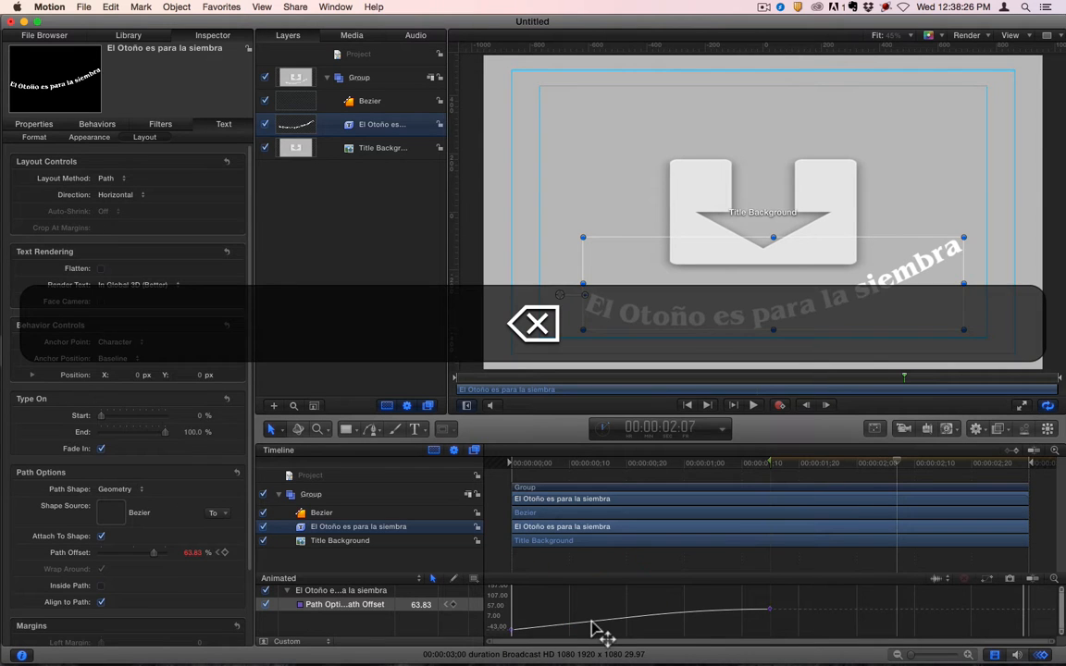
# Play the animation from the beginning to check the text's movement with two keyframes, and return to the first frame.
pyautogui.moveTo(799, 468); pyautogui.dragTo(474, 480)
pyautogui.press('space')
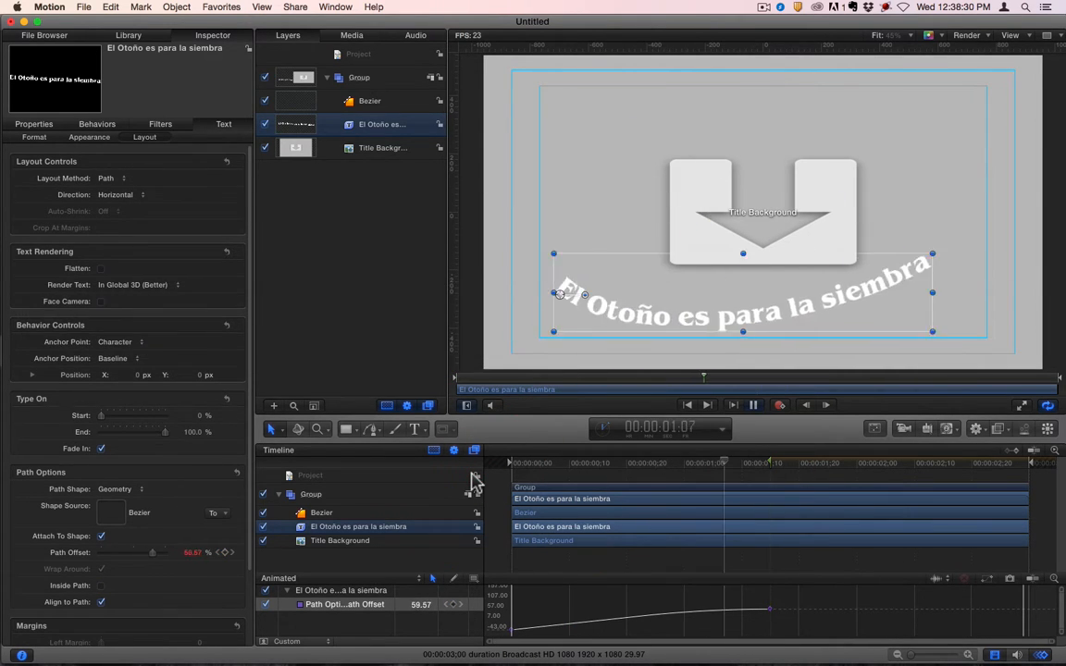
pyautogui.press('space')
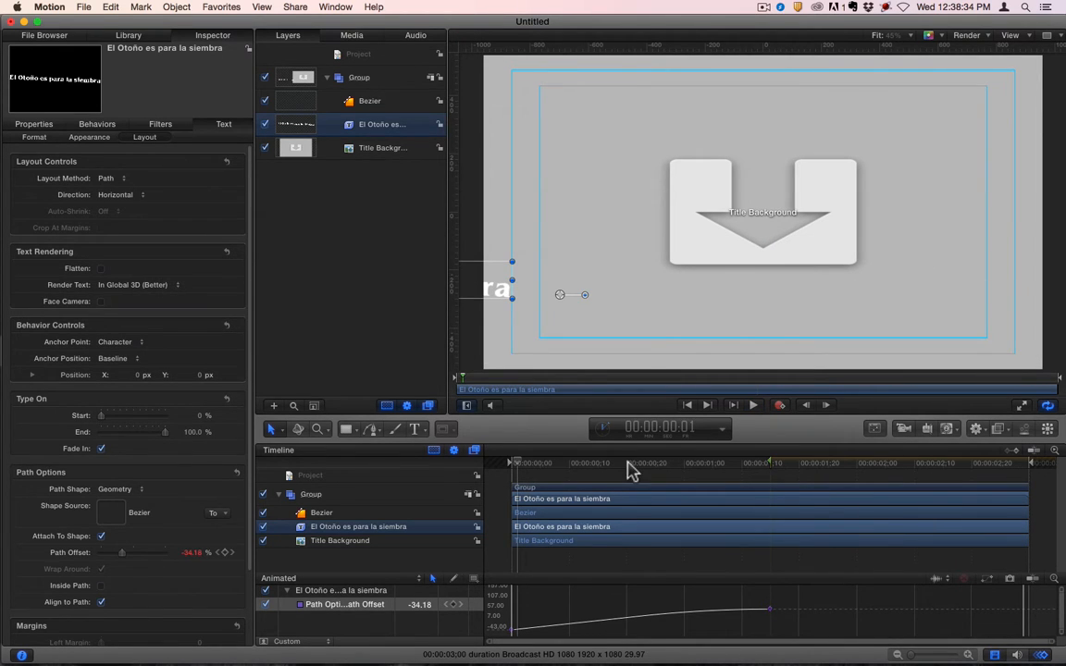
pyautogui.click(509, 463)
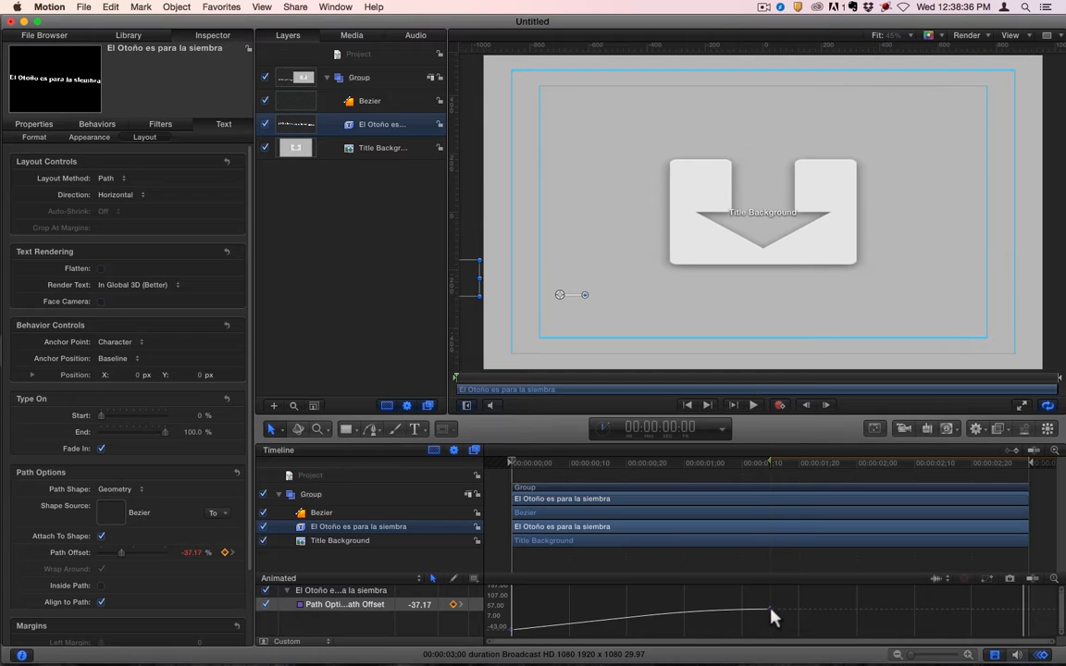
# Try moving the last Path Offset keyframe earlier, to about 00:00:01:00, and undo the move.
pyautogui.moveTo(774, 614); pyautogui.dragTo(683, 609)
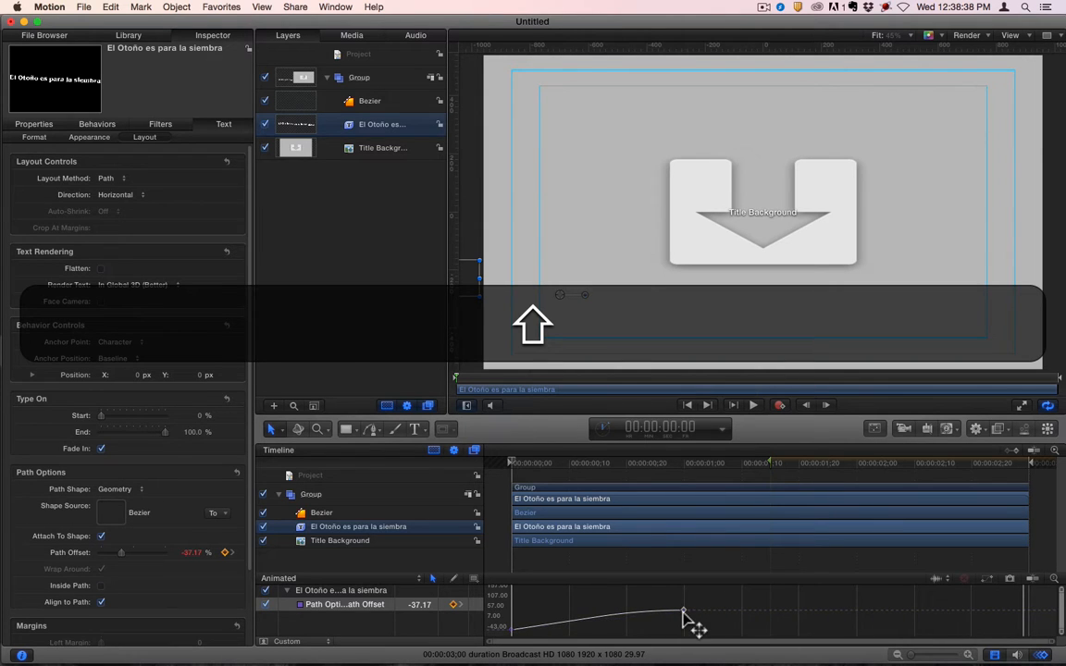
pyautogui.press('super+shift+z')
pyautogui.press('super+z')
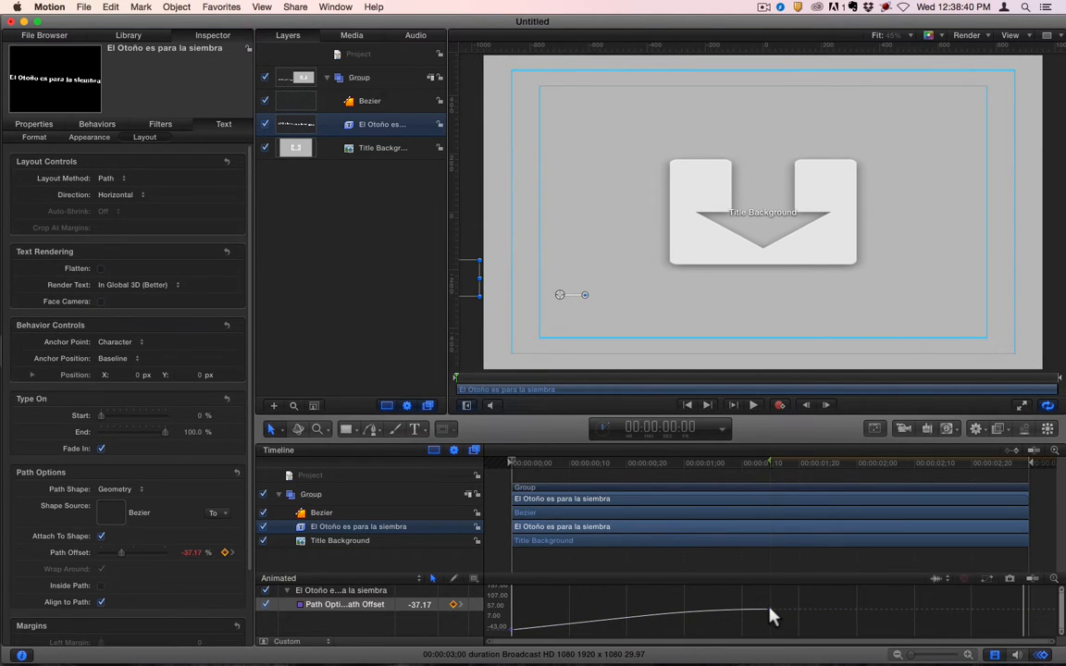
# Move the last Path Offset keyframe to 00:00:01:02, keeping its value about 63.8, and align the build-in marker with it.
pyautogui.moveTo(770, 610); pyautogui.dragTo(706, 607)
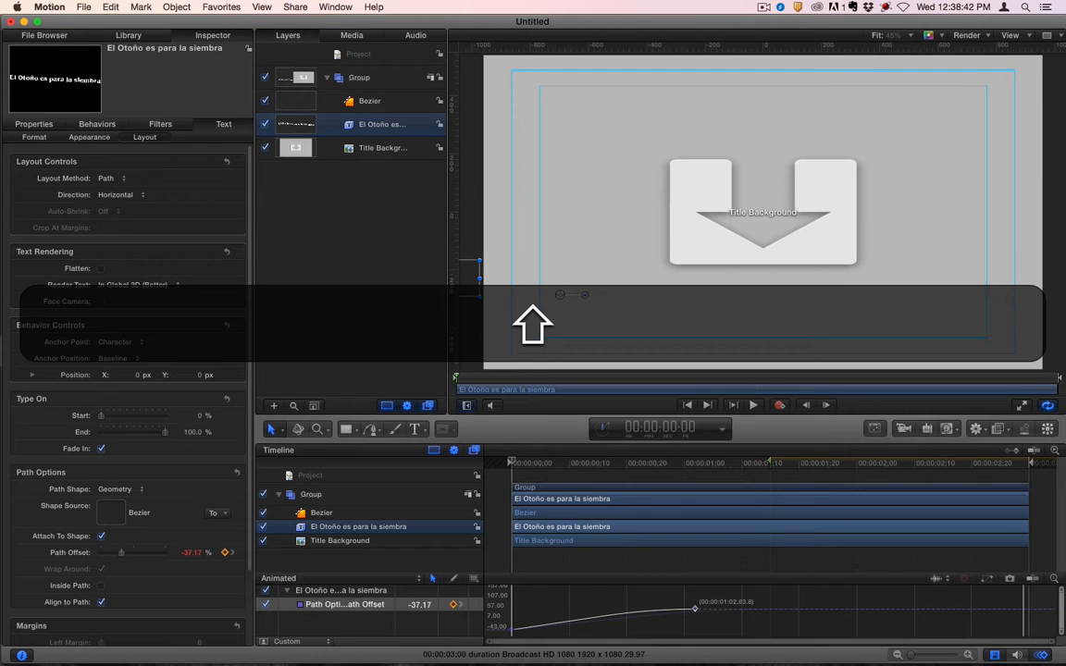
pyautogui.moveTo(771, 462)
pyautogui.mouseDown()
pyautogui.moveTo(684, 471)
pyautogui.moveTo(700, 460)
pyautogui.mouseUp()
# Play the shortened animation from the beginning and park the playhead just before the build-in marker.
pyautogui.click(487, 469)
pyautogui.press('space')
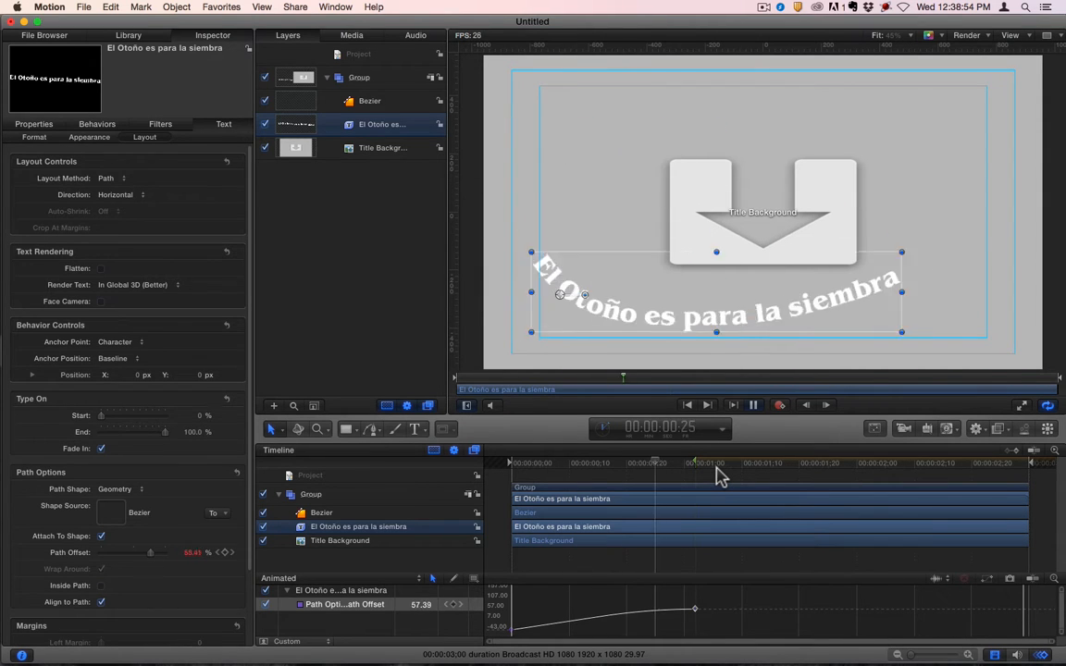
pyautogui.press('space')
pyautogui.click(682, 463)
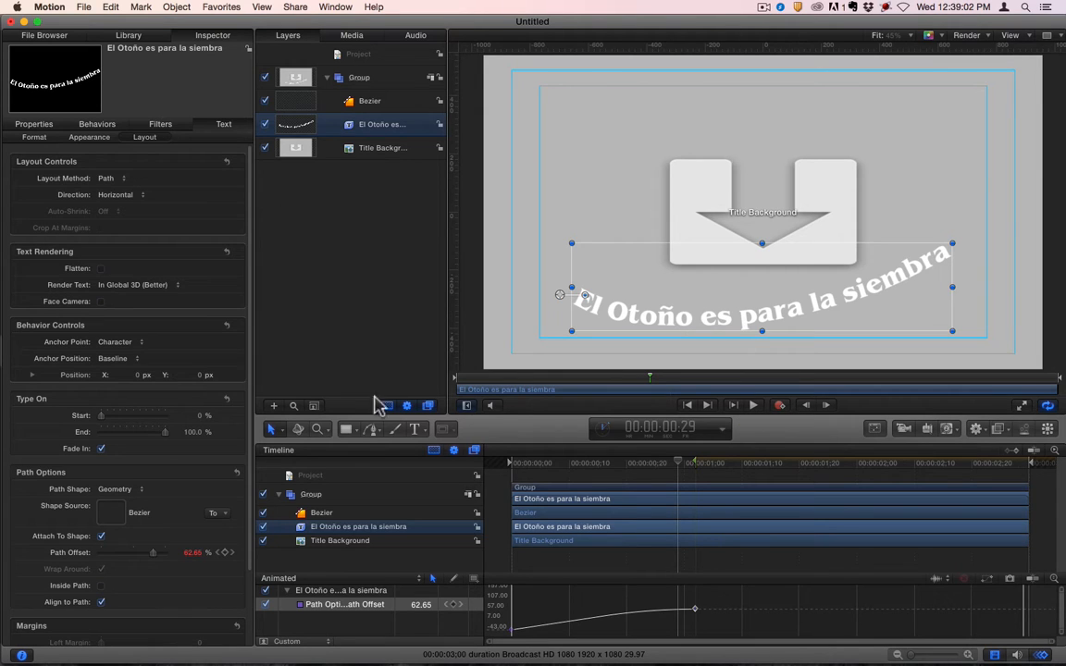
# Review the Bezier shape and the text's Path Shape choices, keeping Geometry selected.
pyautogui.click(335, 514)
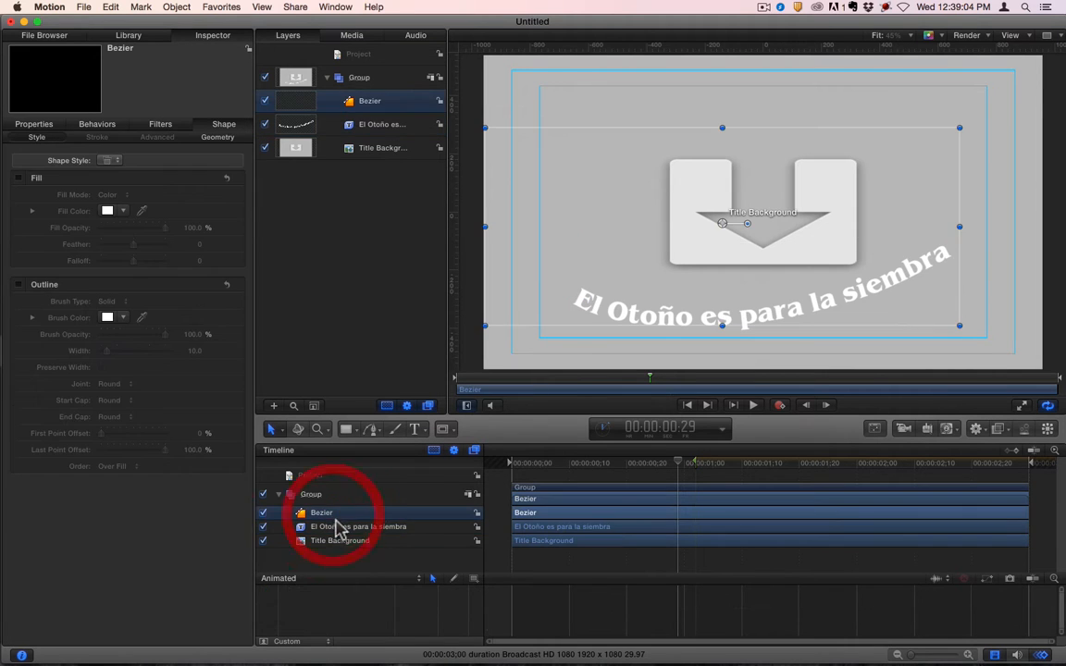
pyautogui.click(338, 529)
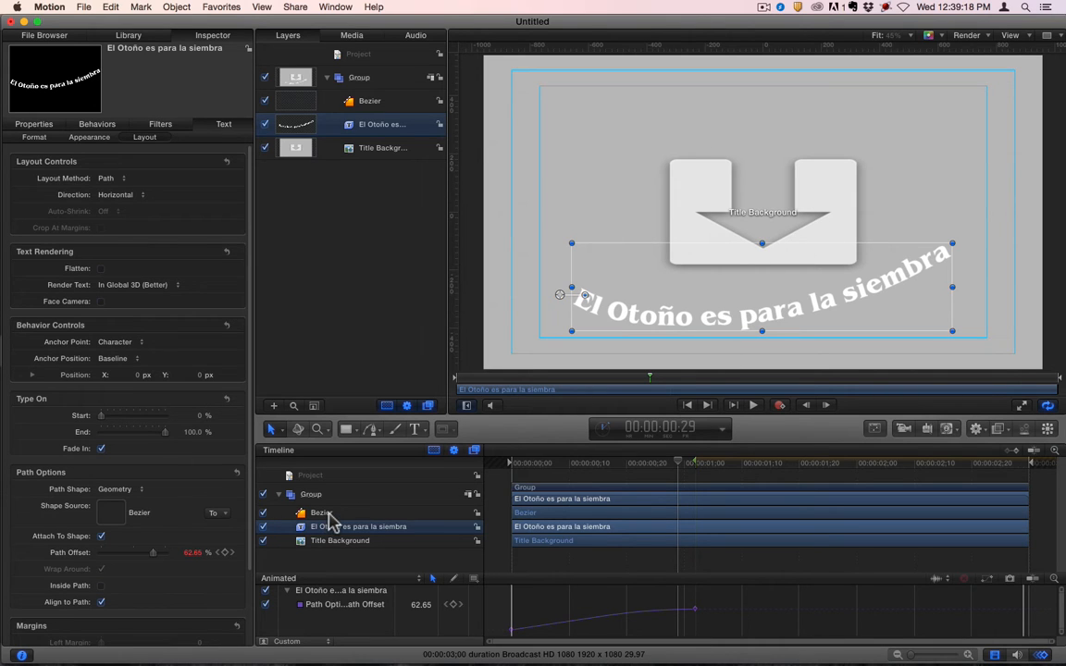
pyautogui.click(115, 489)
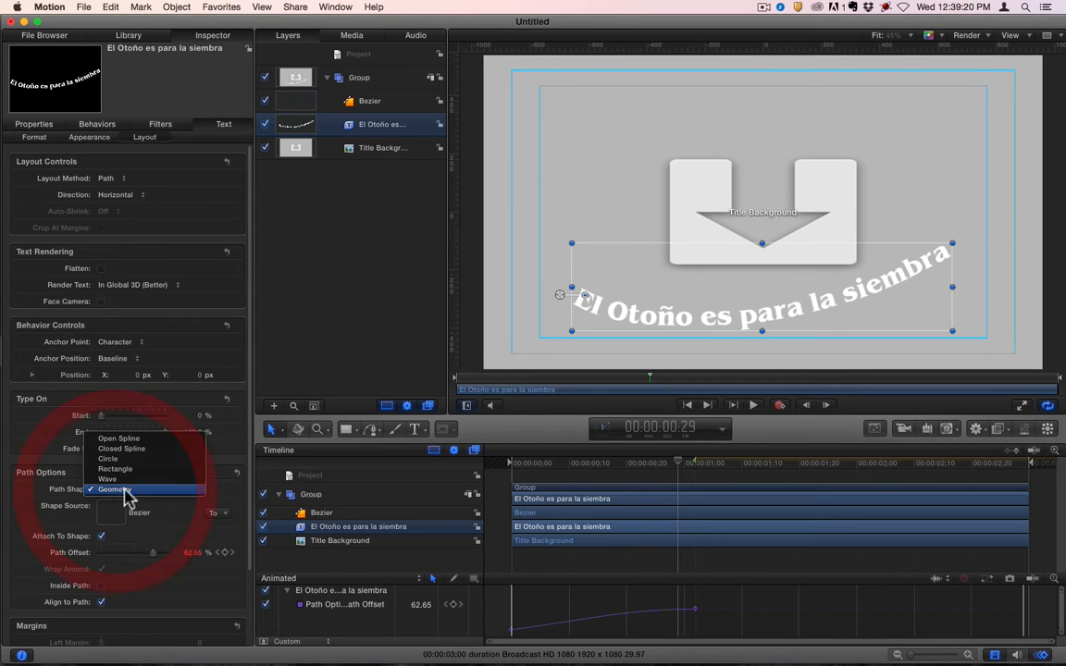
pyautogui.click(133, 490)
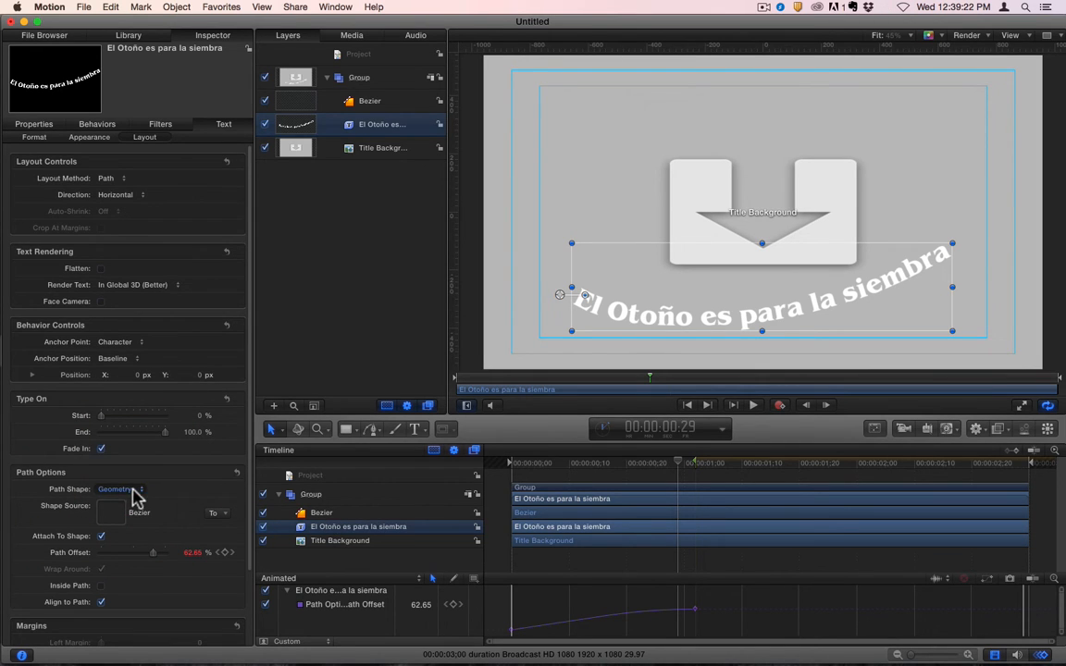